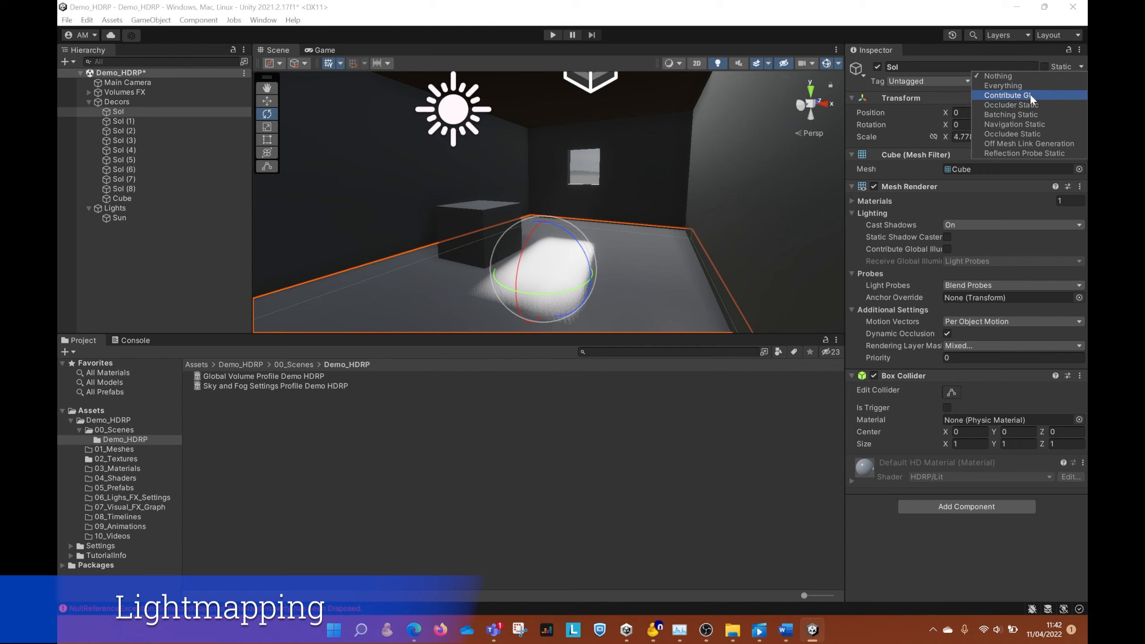
- Make the Sol object static, then make the Decors parent static together with all its child objects
left_click(1024, 53)
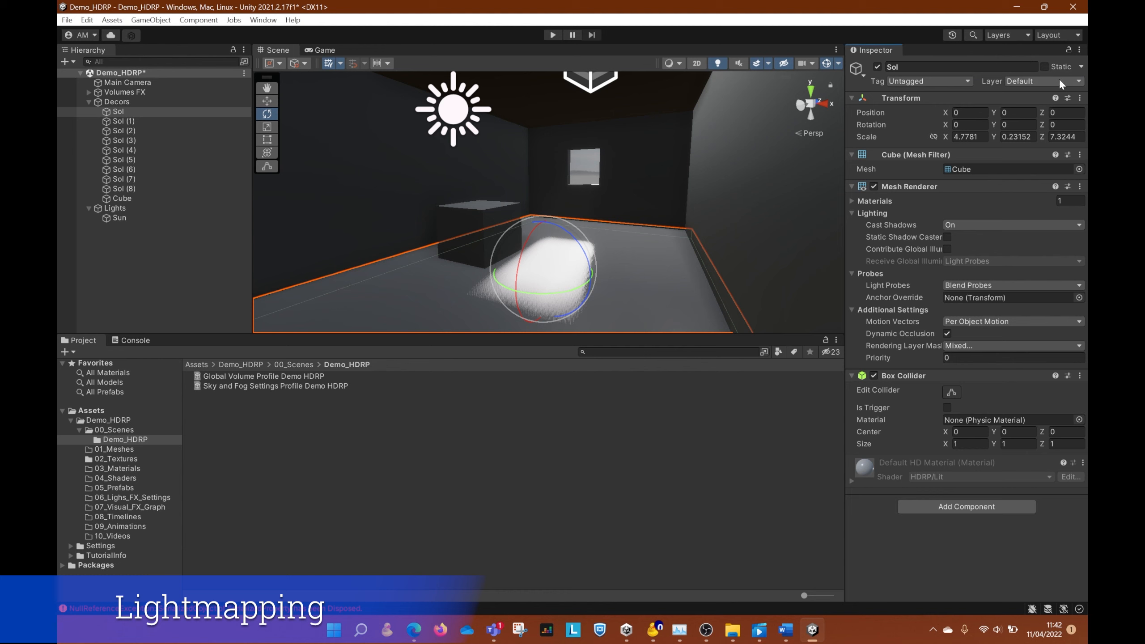
left_click(1045, 67)
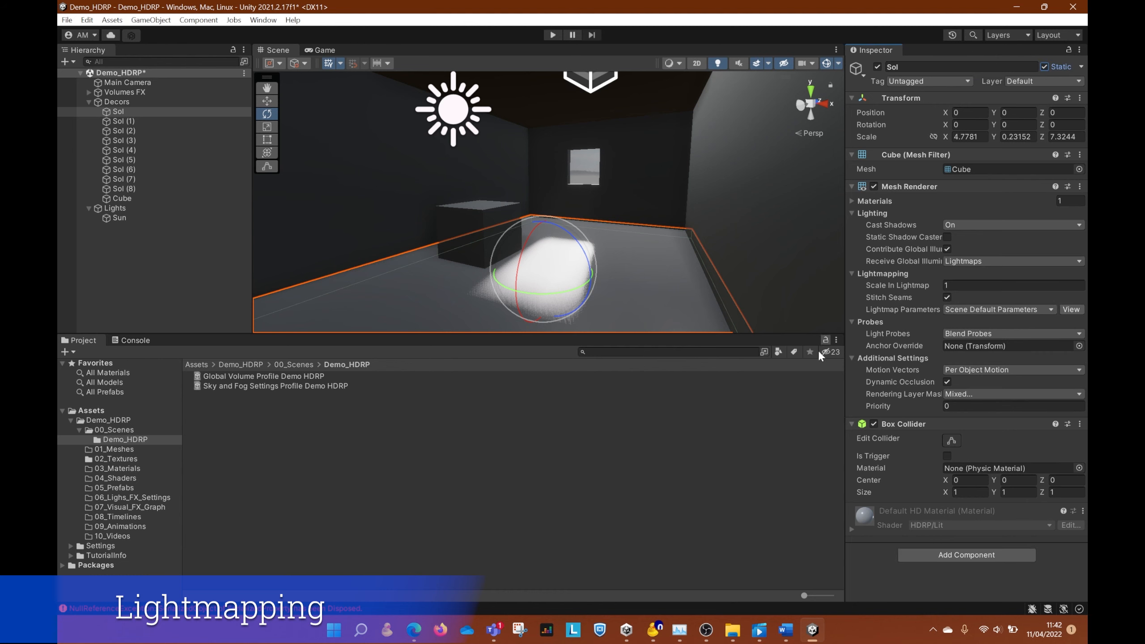
left_click(127, 103)
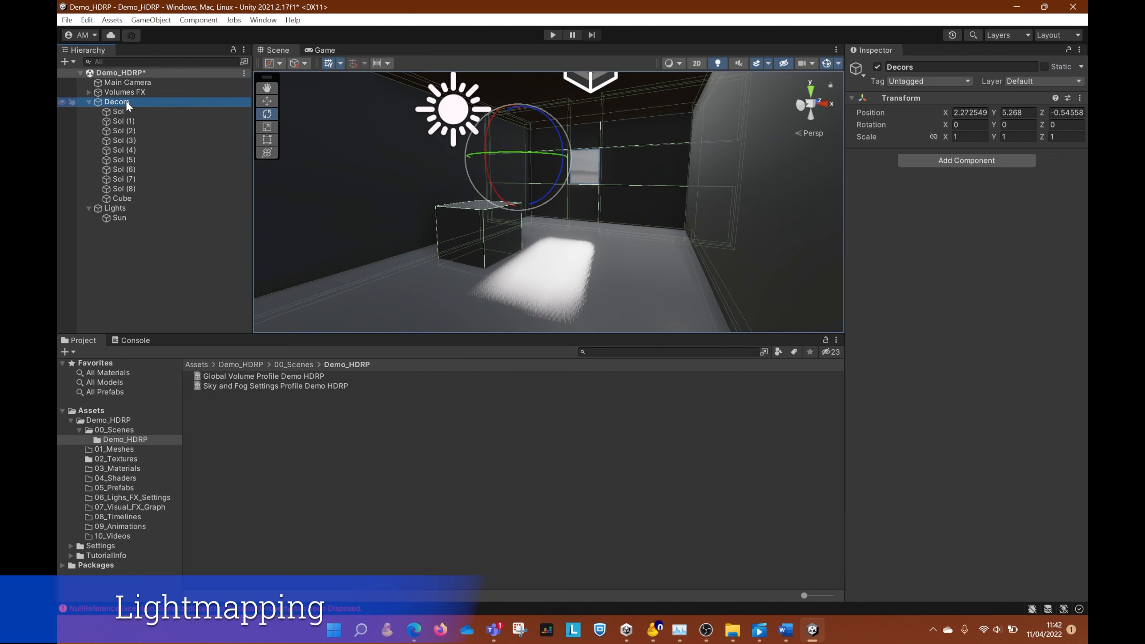
left_click(1045, 66)
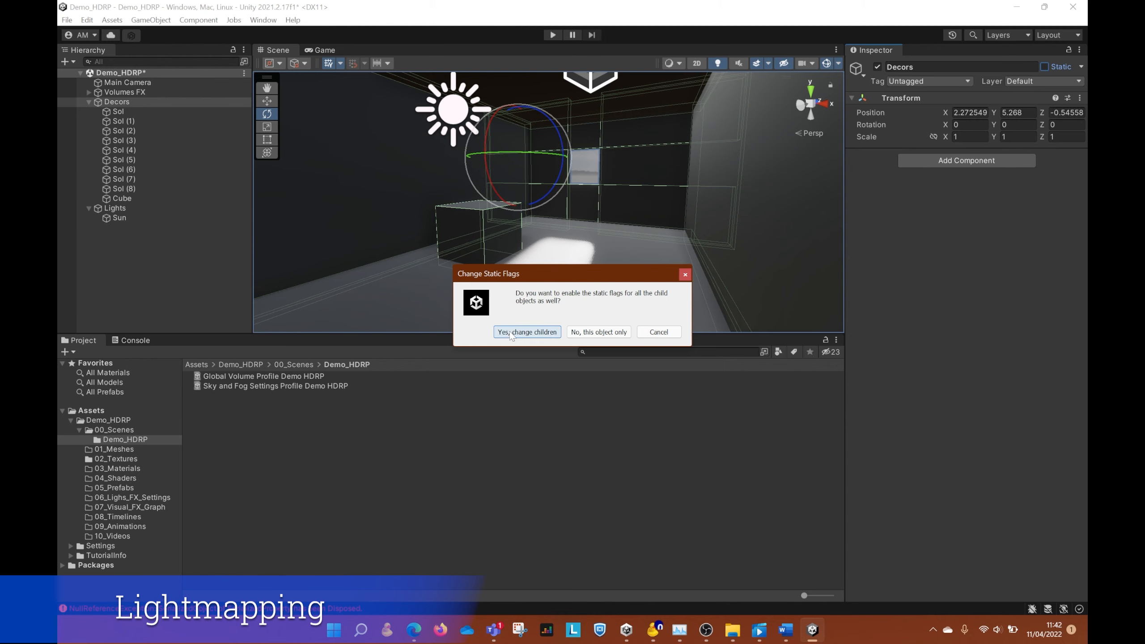
left_click(526, 332)
- Check which static flags are enabled on the Sol (2) object
left_click(124, 130)
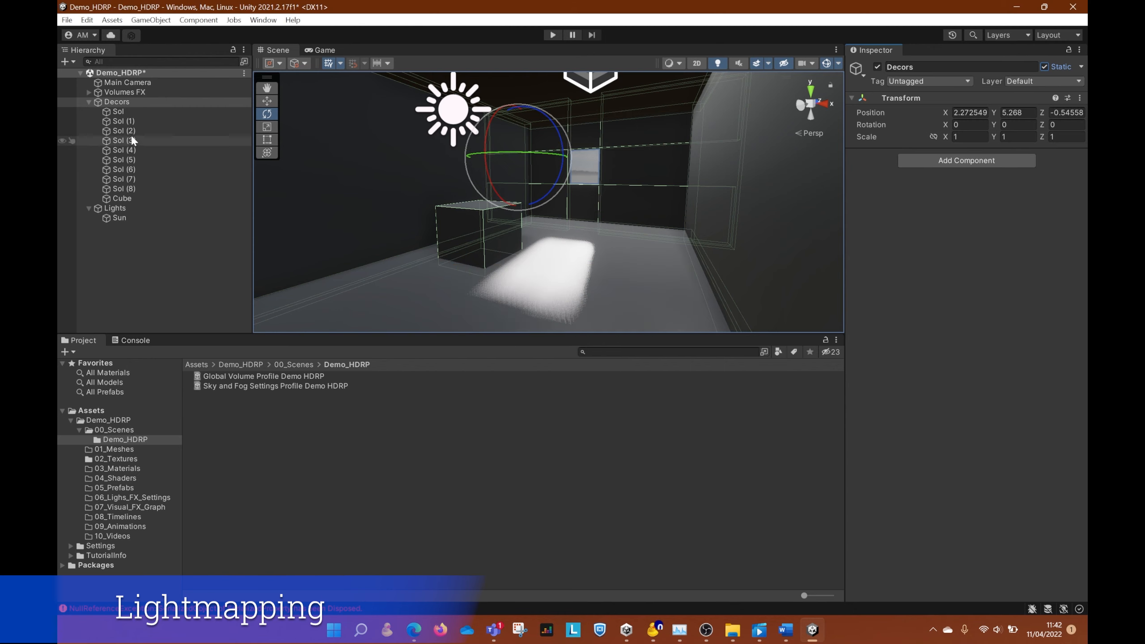
left_click(1081, 66)
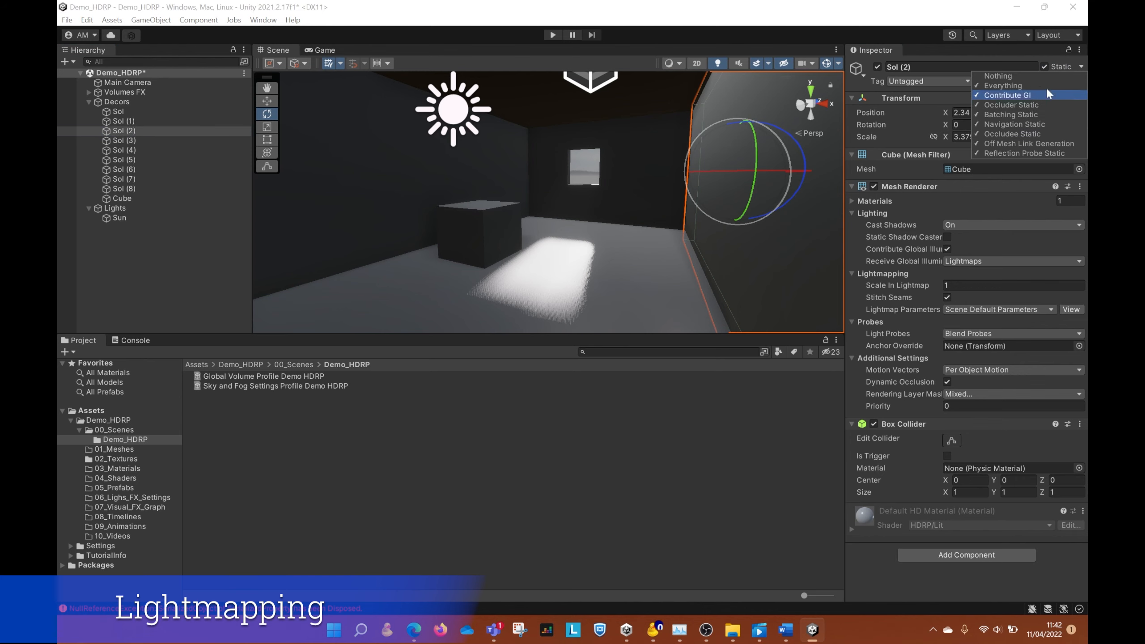
left_click(1088, 69)
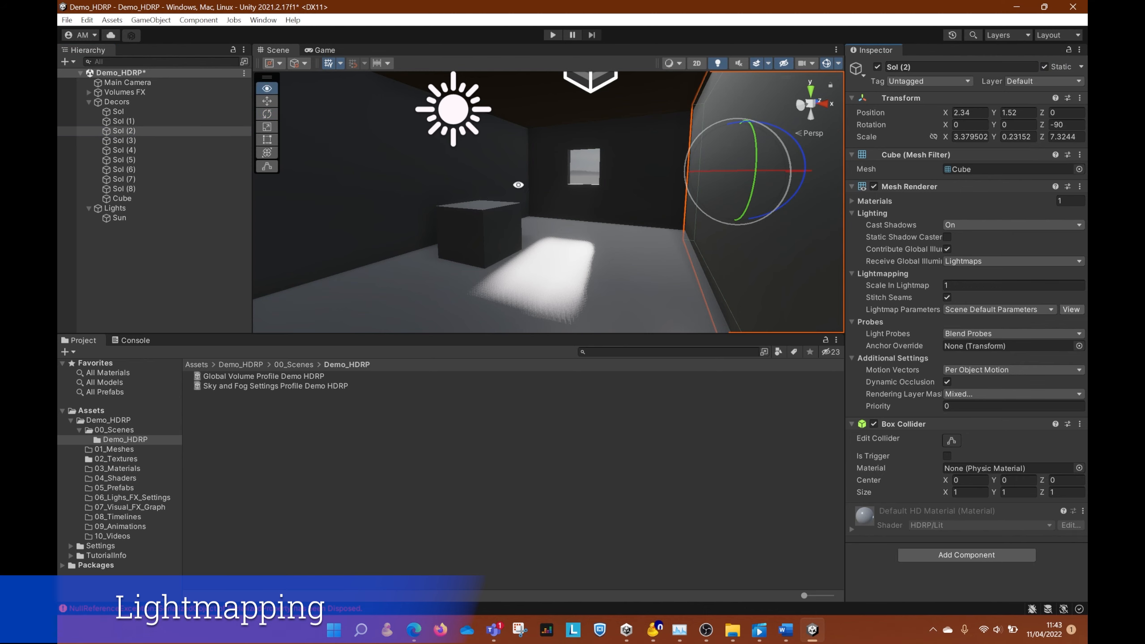
- Set the Scene view's draw mode to Baked Lightmap
scroll(543, 156, "down", 3)
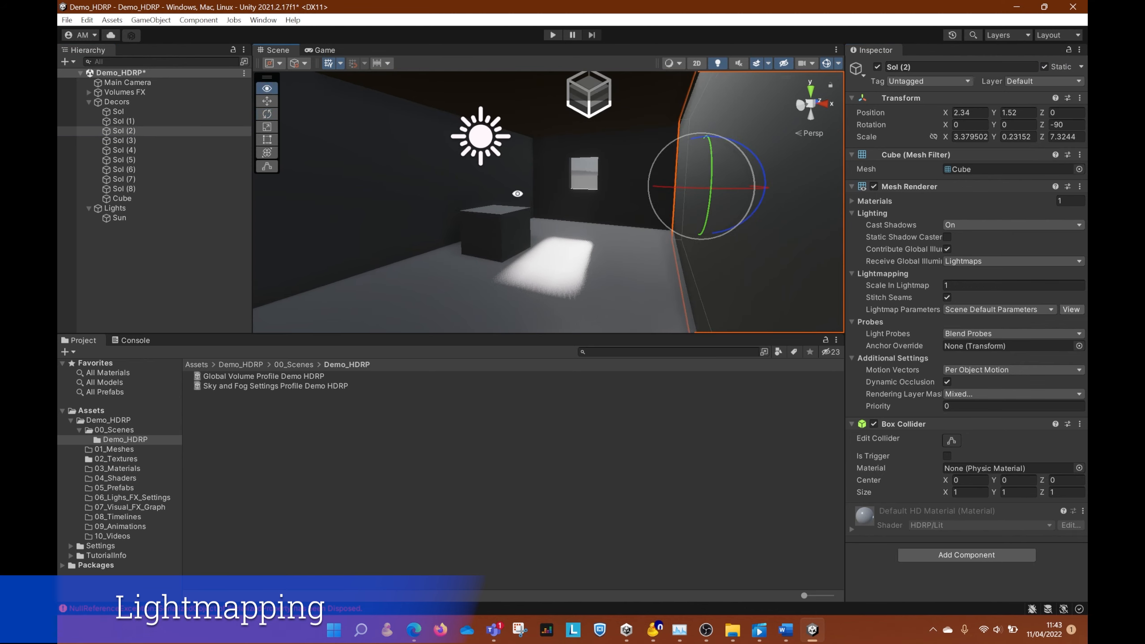
left_click(677, 63)
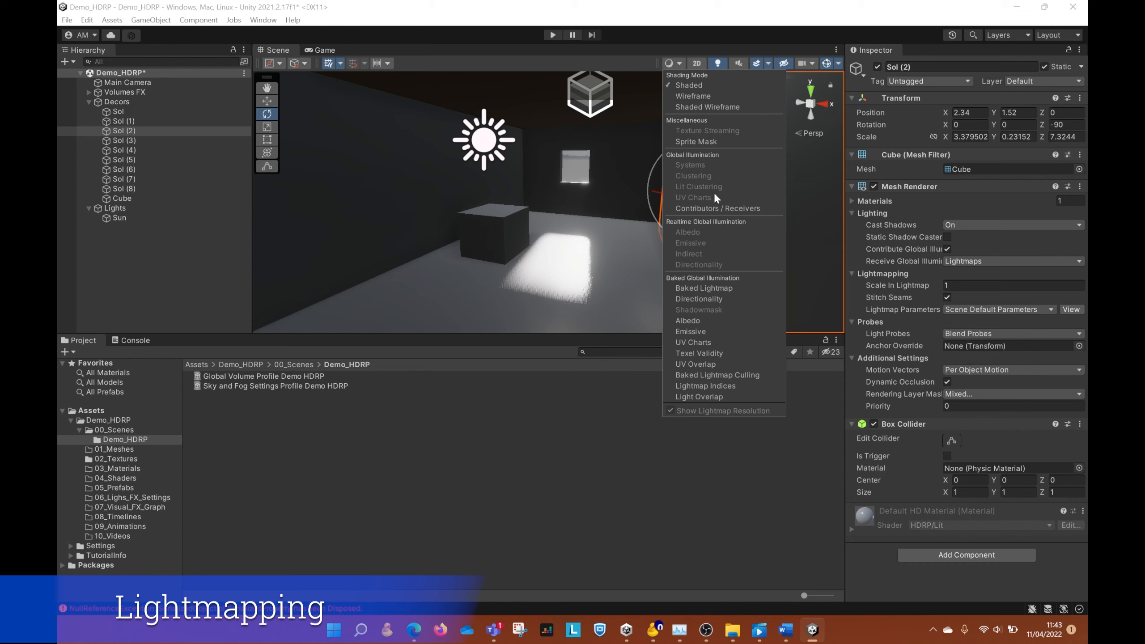
left_click(709, 288)
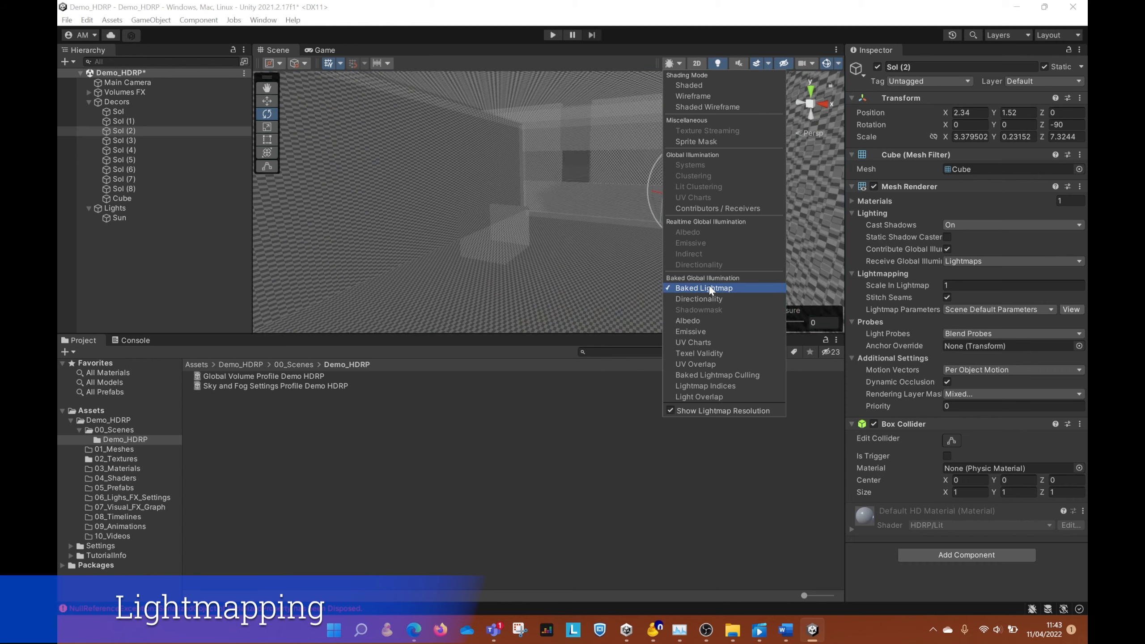
mouse_move(582, 257)
left_mouse_down("alt")
mouse_move(543, 165)
mouse_move(502, 235)
mouse_move(576, 243)
mouse_move(631, 175)
left_mouse_up("alt")
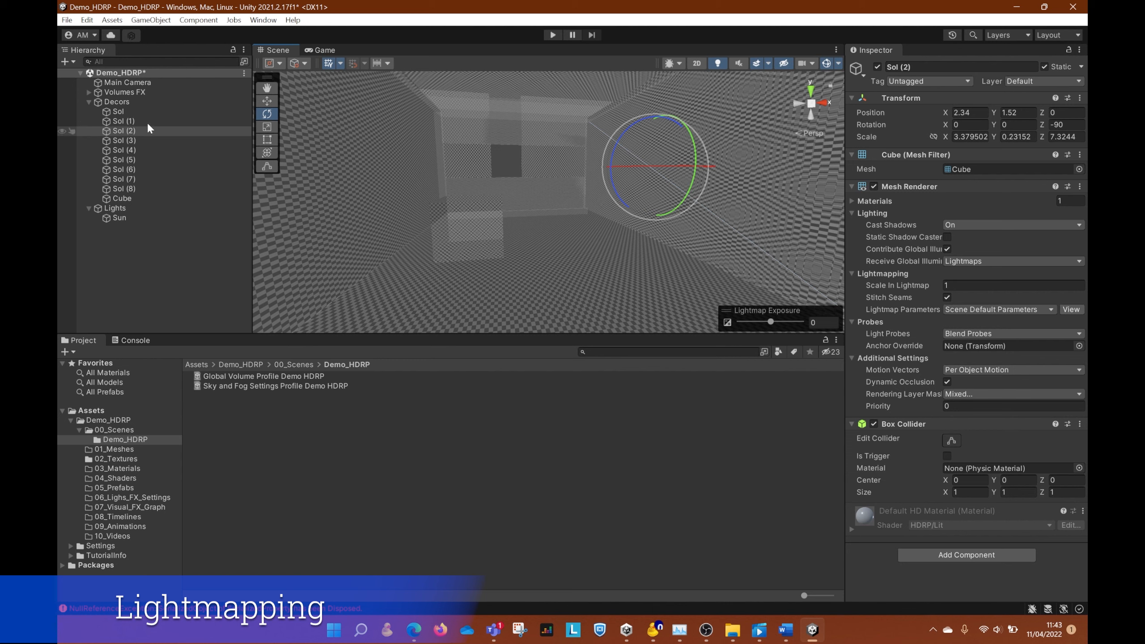
- Disable the static flags on Decors and all its child objects
left_click(131, 102)
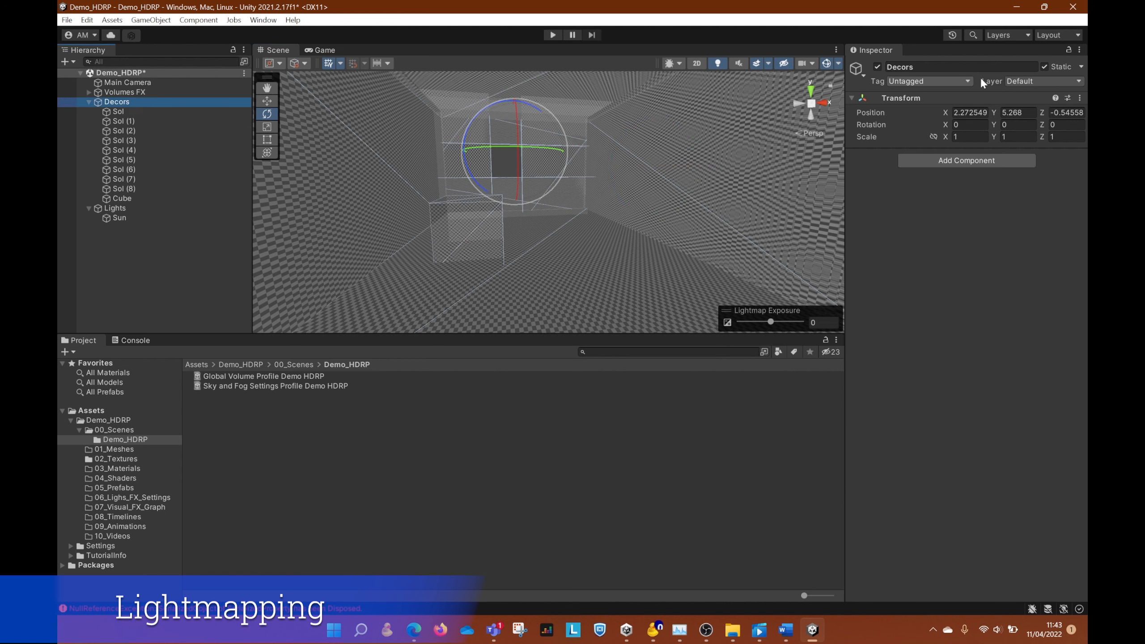
left_click(1046, 66)
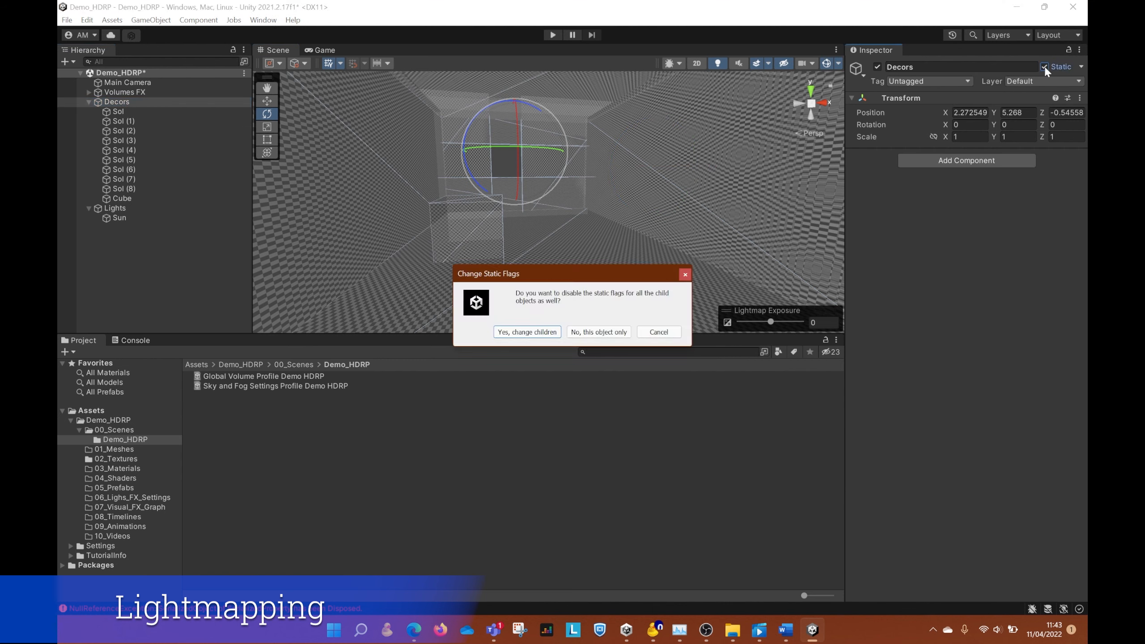
left_click(543, 332)
left_click(528, 444)
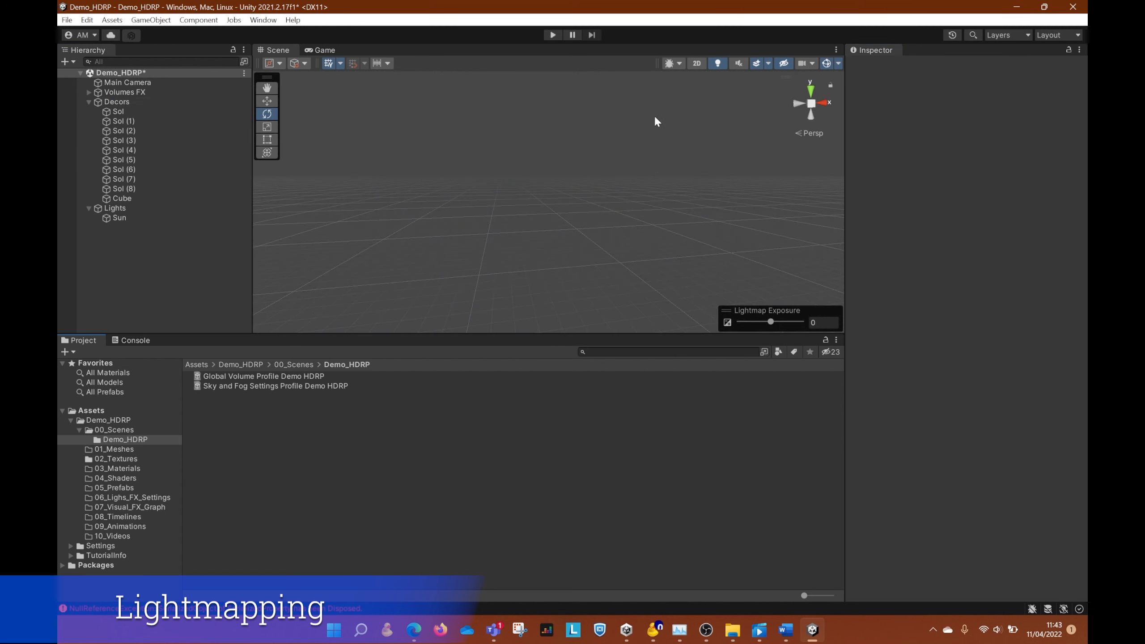
right_click_drag(629, 163, 592, 198)
- Enable the static flags again on Decors and all its children, and inspect the lightmap checkerboard on the floor
left_click(129, 102)
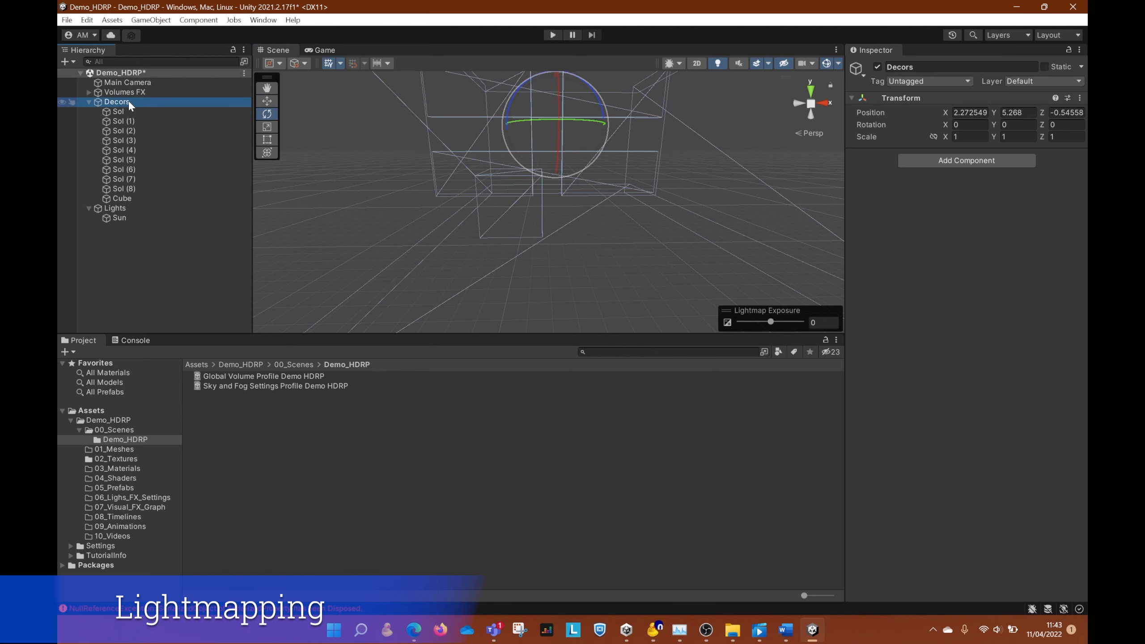
left_click(1045, 67)
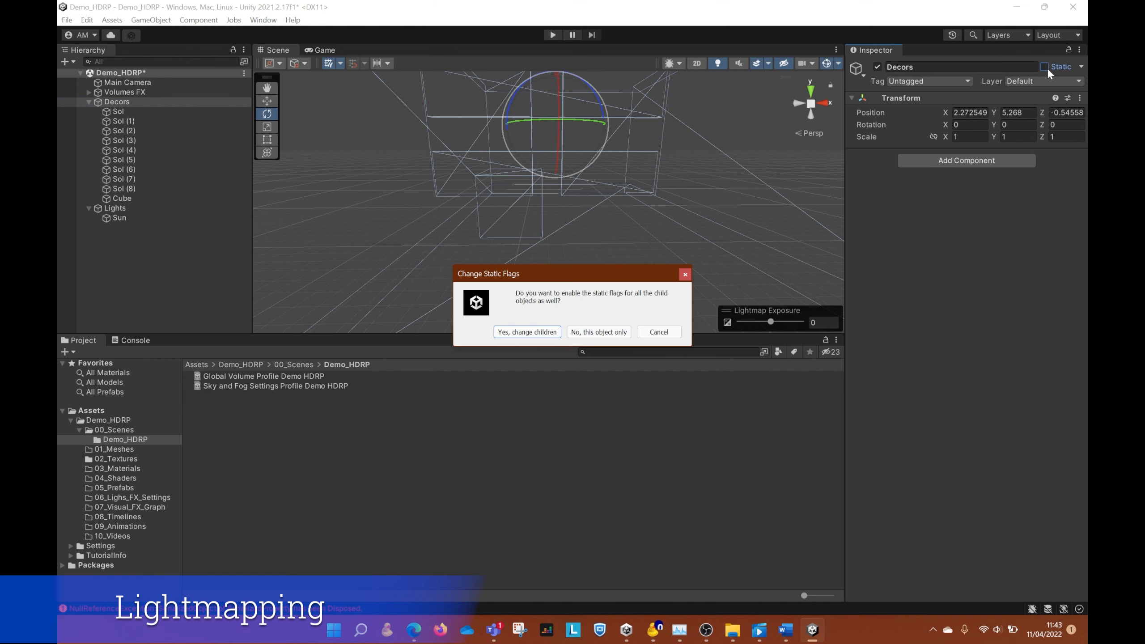
left_click(526, 334)
middle_click_drag(556, 214, 435, 194)
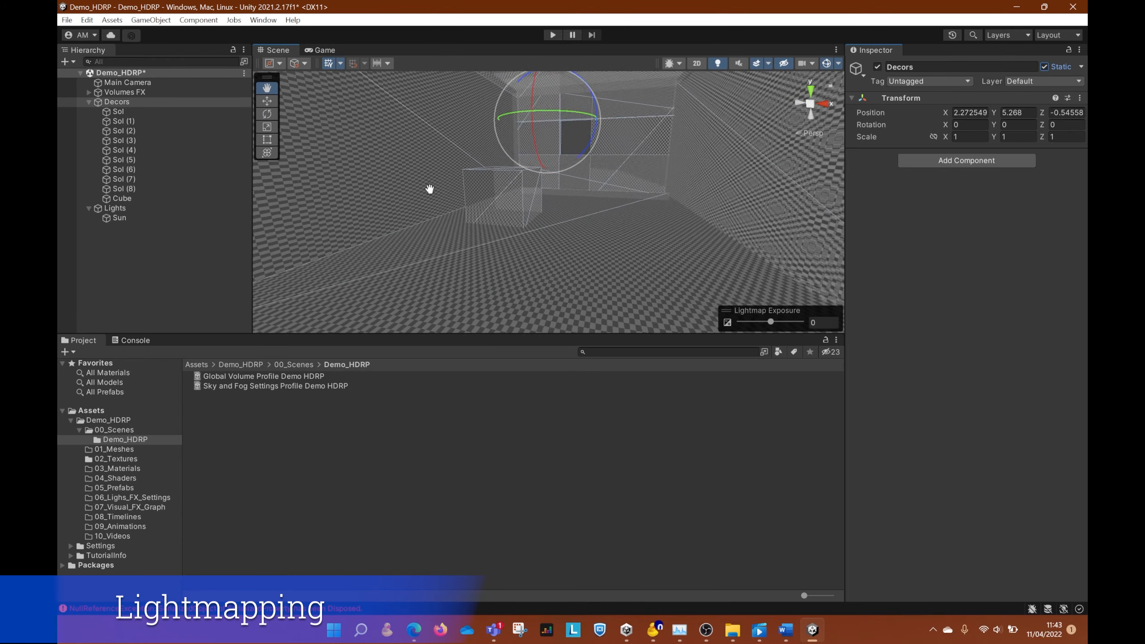
right_click_drag(434, 194, 573, 274)
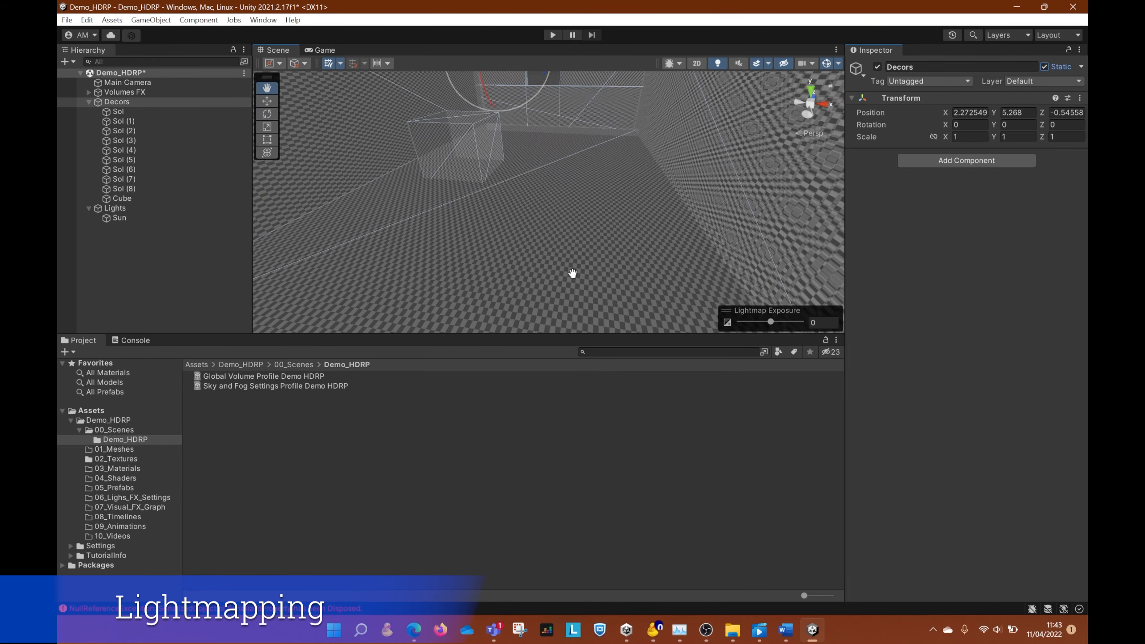
middle_click_drag(573, 274, 561, 250)
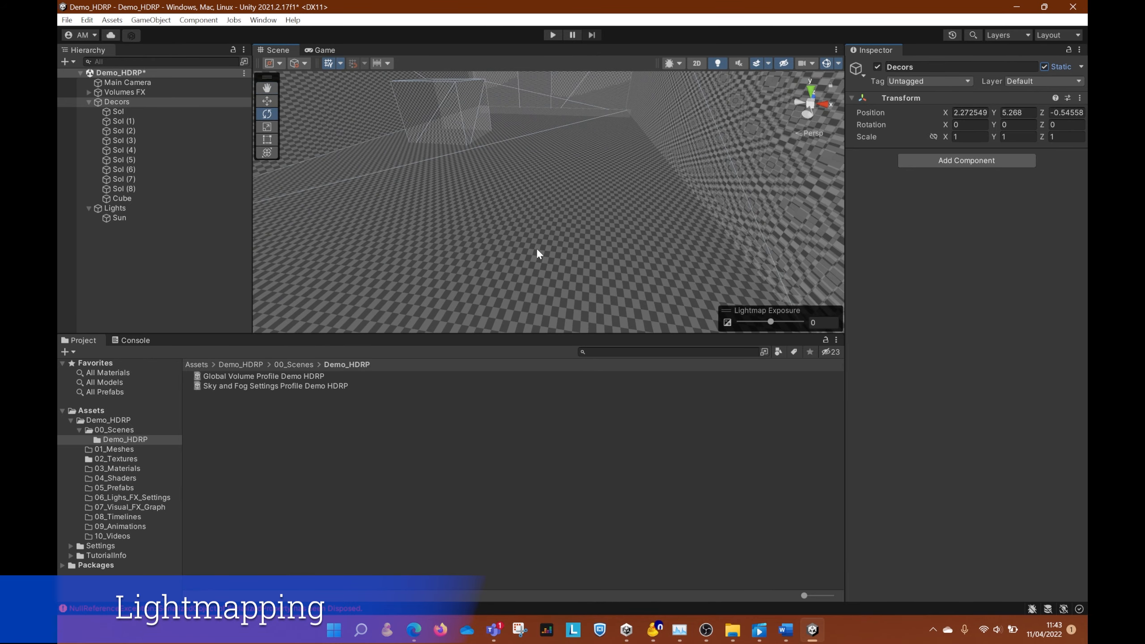
right_click_drag(538, 252, 550, 213)
- Open the Lighting window, dock it beside the Inspector and widen that area
left_click(267, 21)
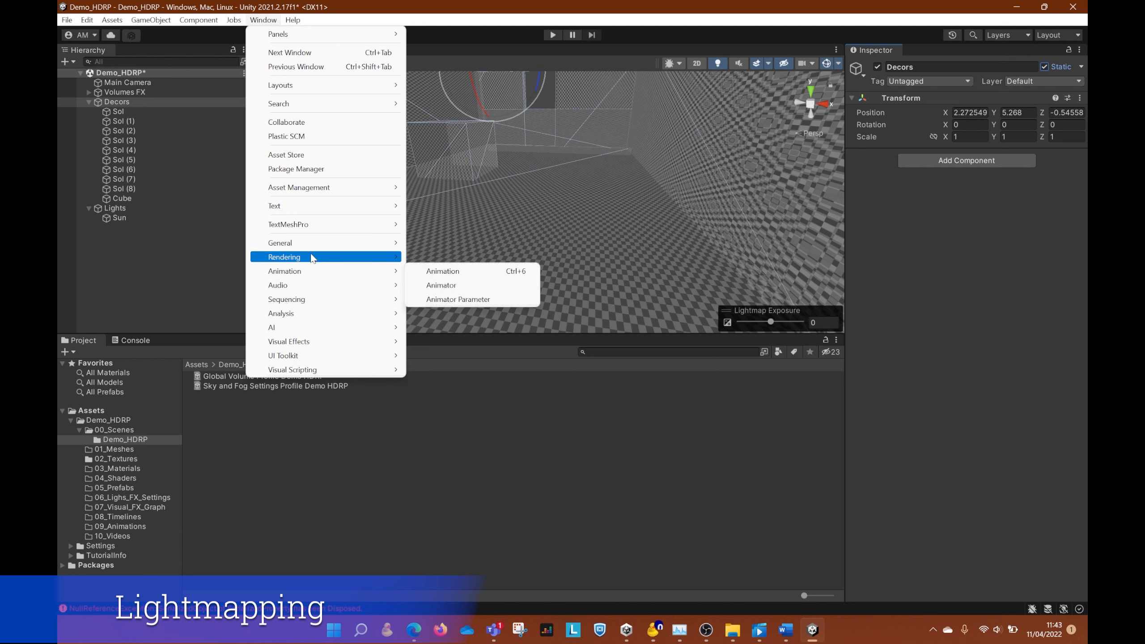
mouse_move(354, 256)
left_click(439, 257)
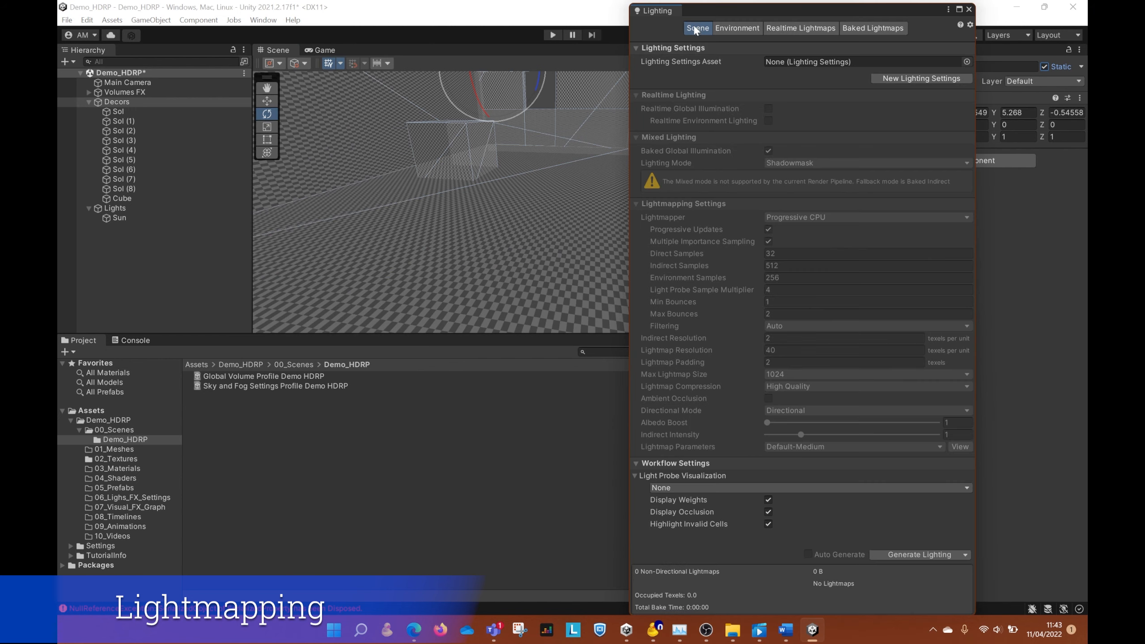
left_click_drag(697, 19, 909, 54)
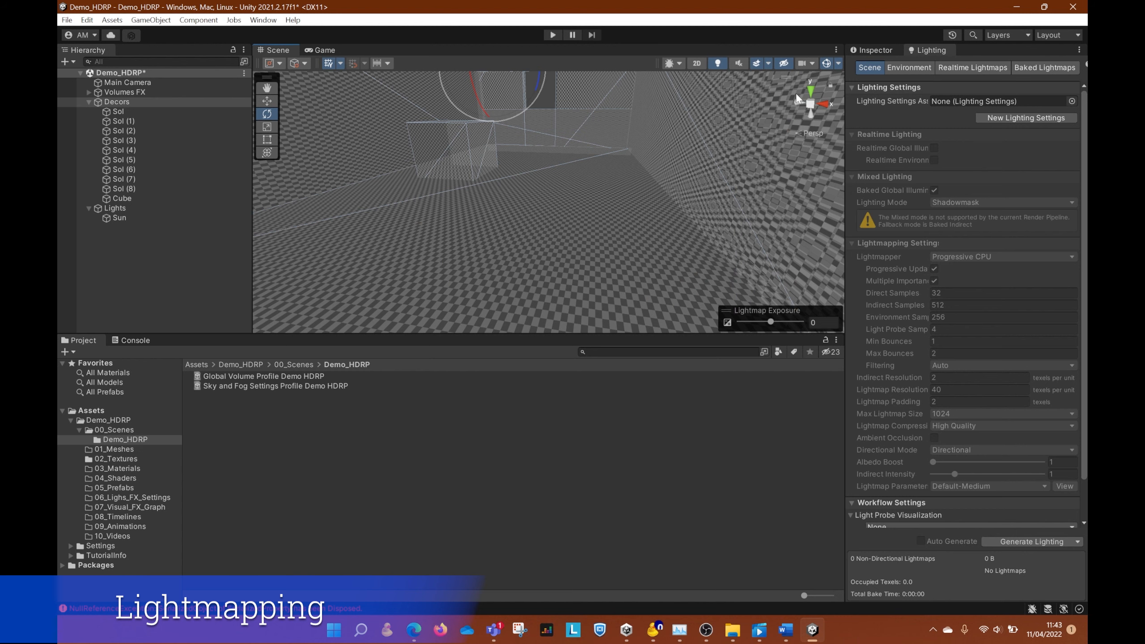
left_click_drag(845, 102, 785, 105)
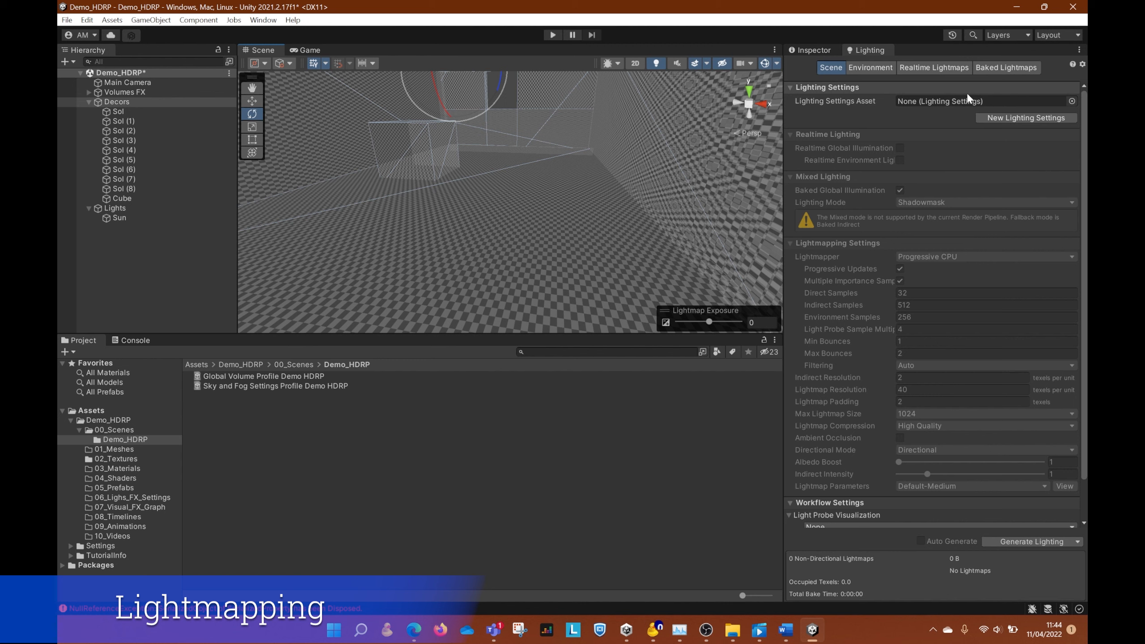
- Create a new lighting settings asset for the scene and name it New Lighting Settings Demo HDRP
left_click(1020, 118)
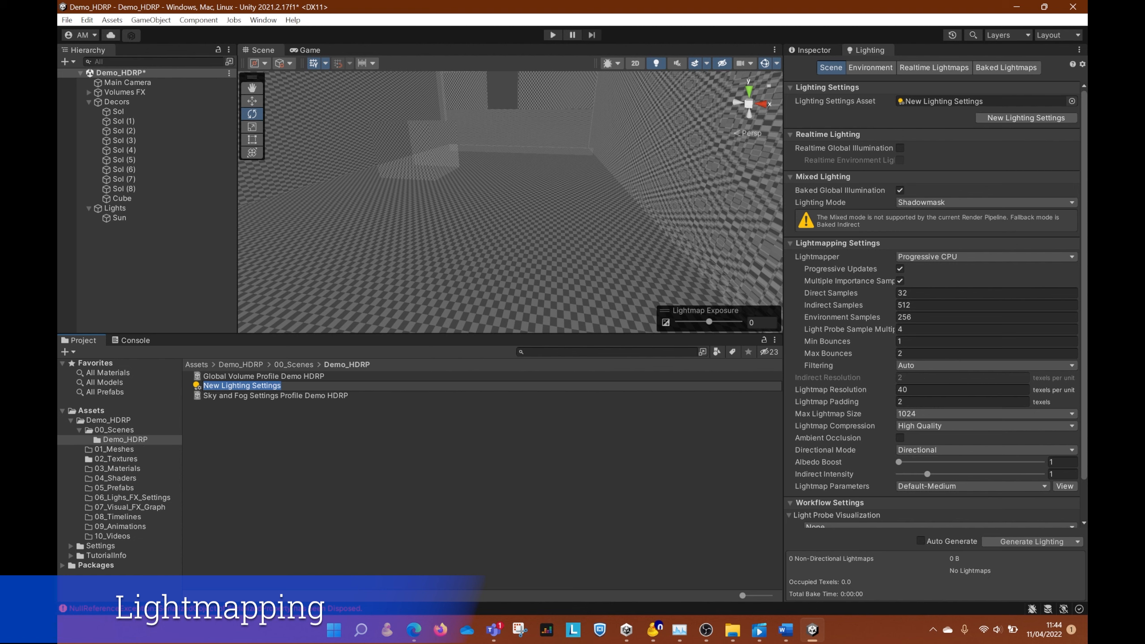
left_click(282, 386)
type("Demo")
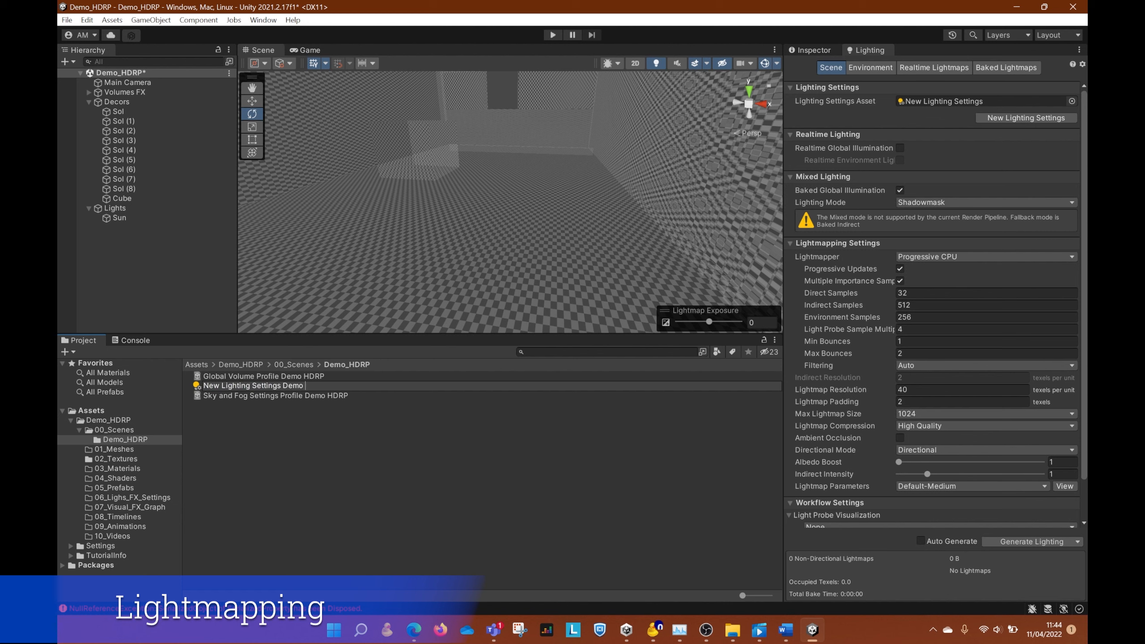
type(" HDRP")
key("Return")
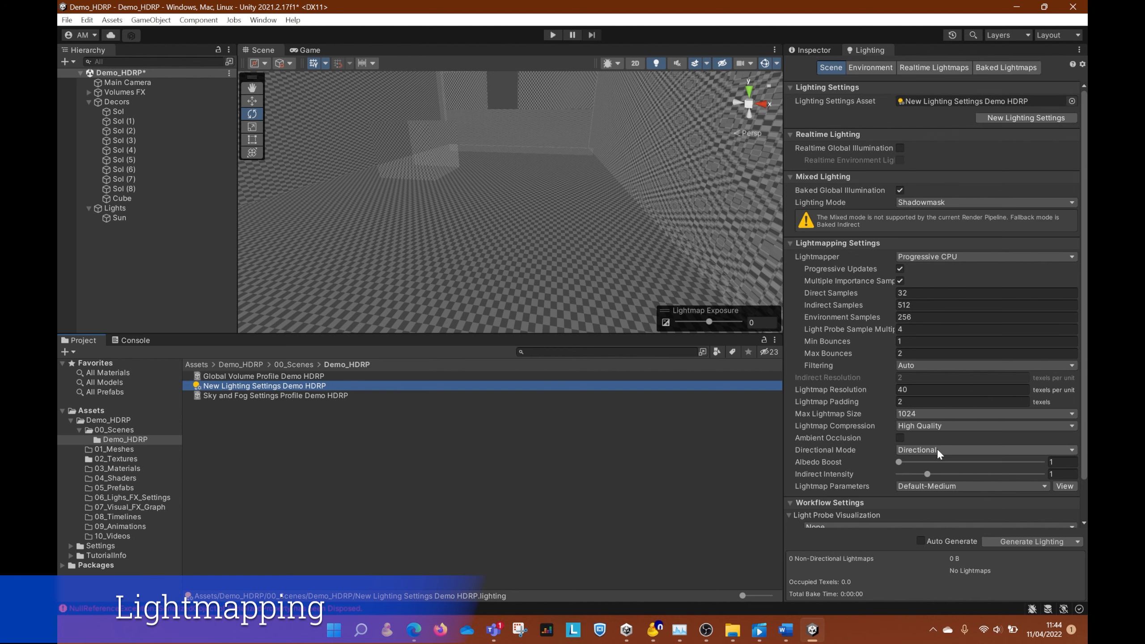
- Set the lightmapper to Progressive GPU (Preview)
right_click_drag(618, 221, 638, 185)
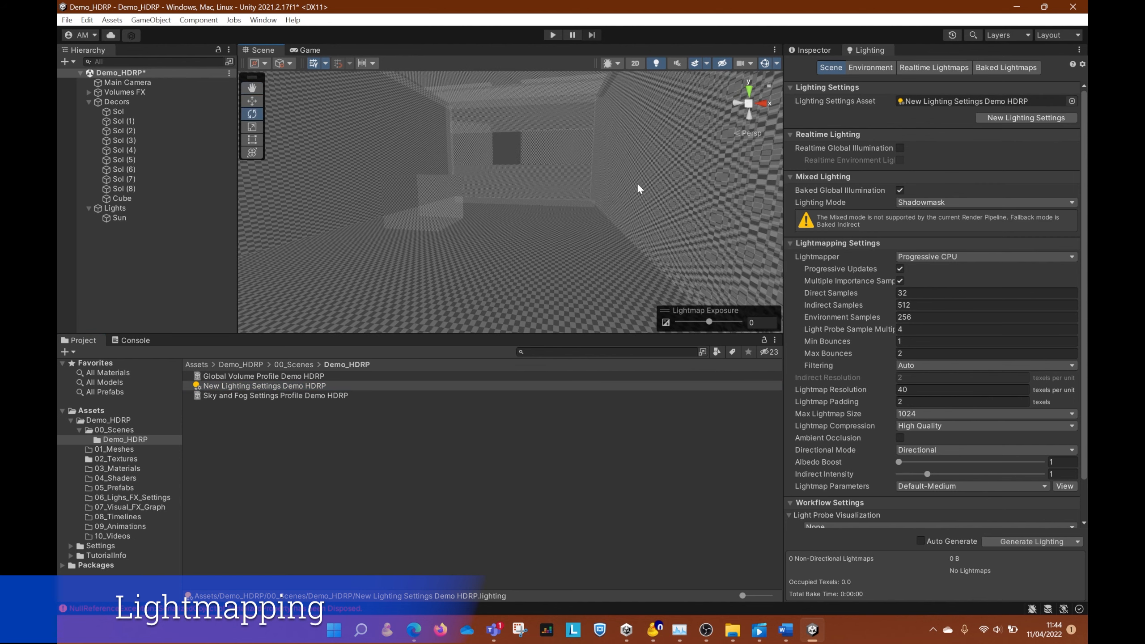
left_click(936, 259)
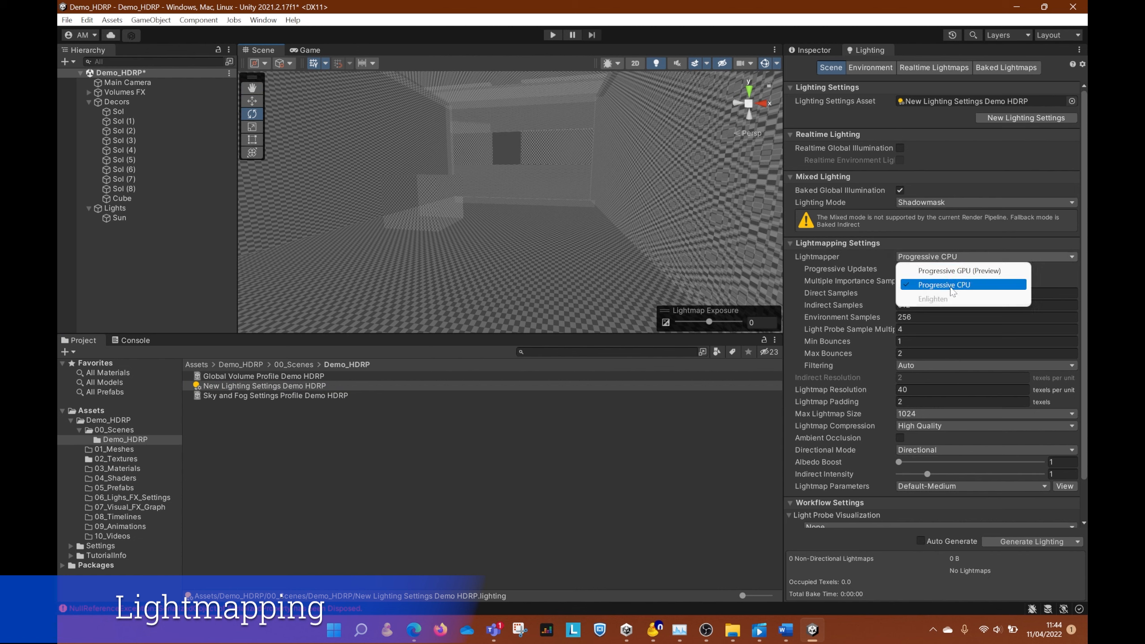
left_click(953, 271)
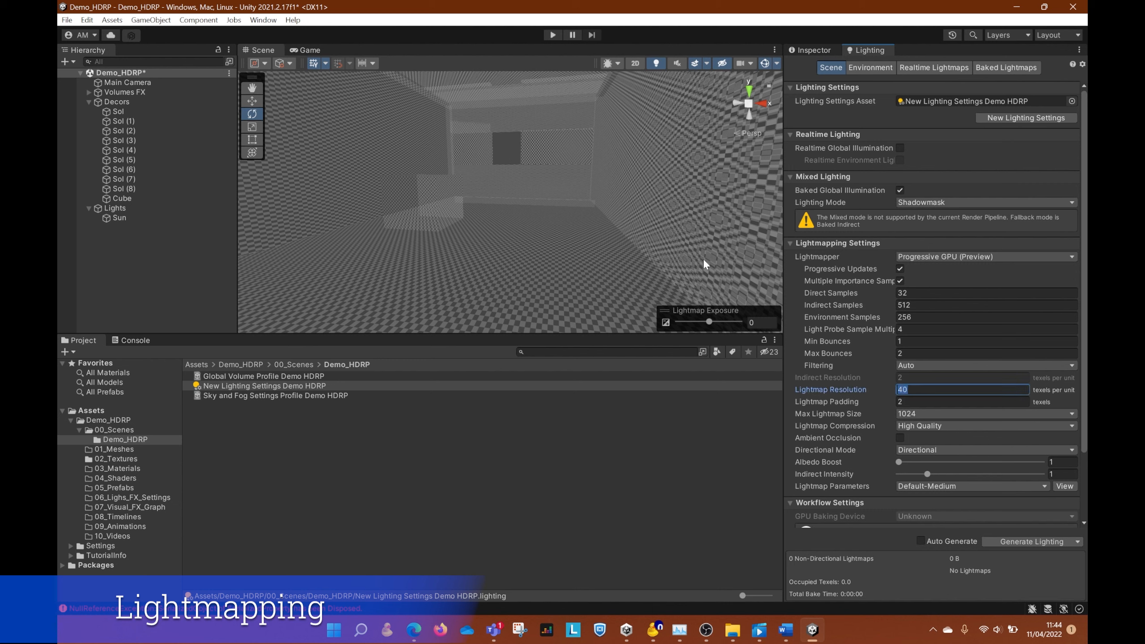
- Lower the lightmap resolution to 1.5 texels per unit
middle_click_drag(552, 240, 548, 194)
right_click_drag(548, 195, 580, 272)
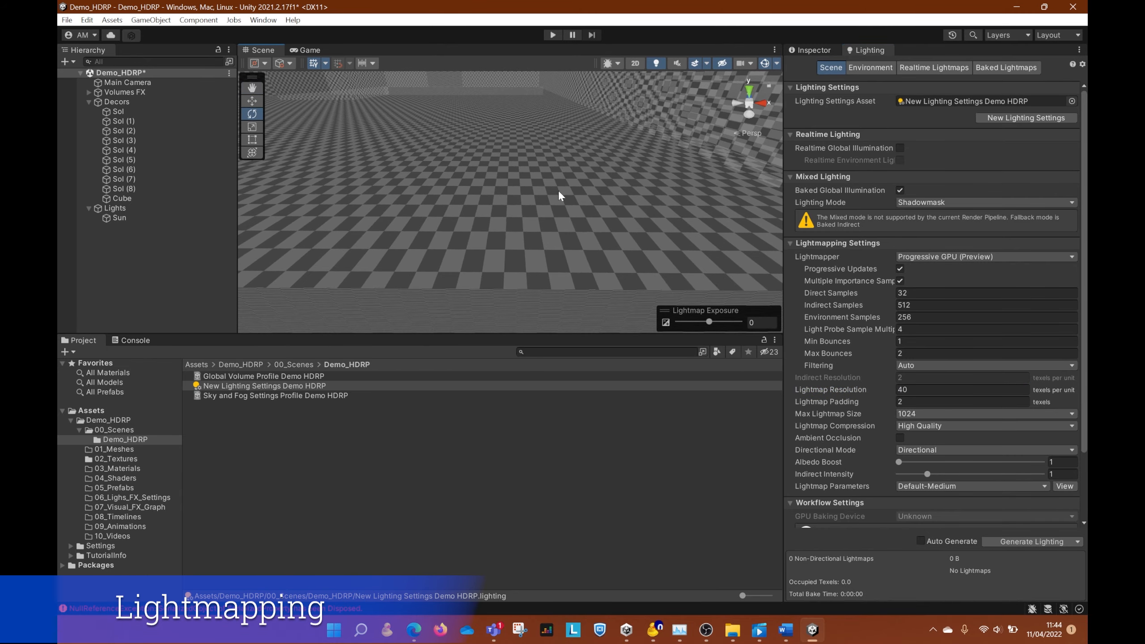
scroll(569, 212, "down", 3)
left_click_drag(891, 389, 682, 378)
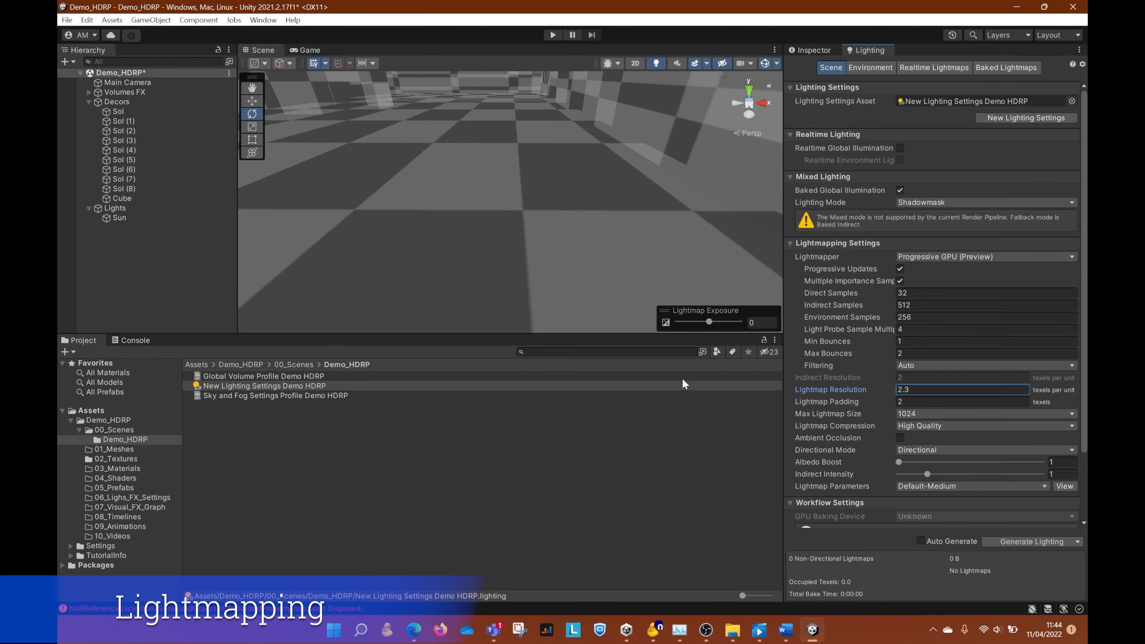
scroll(510, 136, "down", 5)
middle_click_drag(499, 146, 540, 220)
right_click_drag(559, 241, 523, 212)
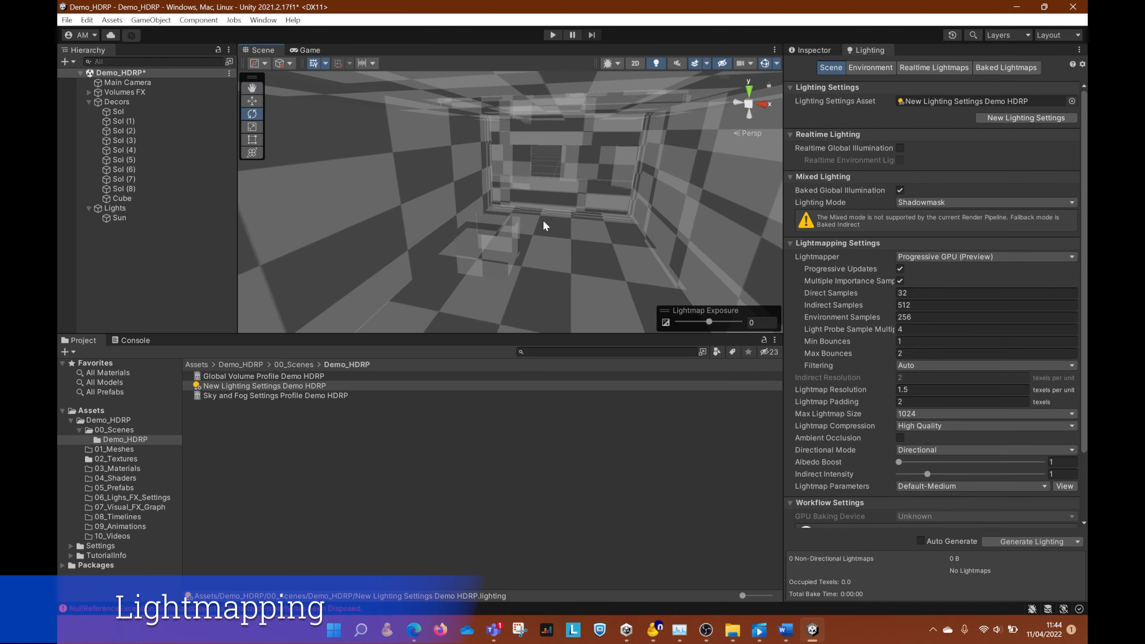
- Select wall pieces Sol (5) and Sol (6) and examine the size of the lightmap checker squares across the room's surfaces
middle_click_drag(546, 226, 531, 202)
left_click(506, 151)
scroll(514, 154, "up", 3)
right_click_drag(514, 154, 488, 163)
key("w")
left_click(656, 142, "shift")
left_click_drag(539, 187, 482, 204, "alt")
scroll(482, 203, "up", 3)
middle_click_drag(482, 204, 426, 203)
left_click_drag(426, 202, 611, 131, "alt")
left_click_drag(567, 283, 619, 231, "alt")
middle_click_drag(620, 231, 611, 167)
left_click_drag(611, 167, 585, 200, "alt")
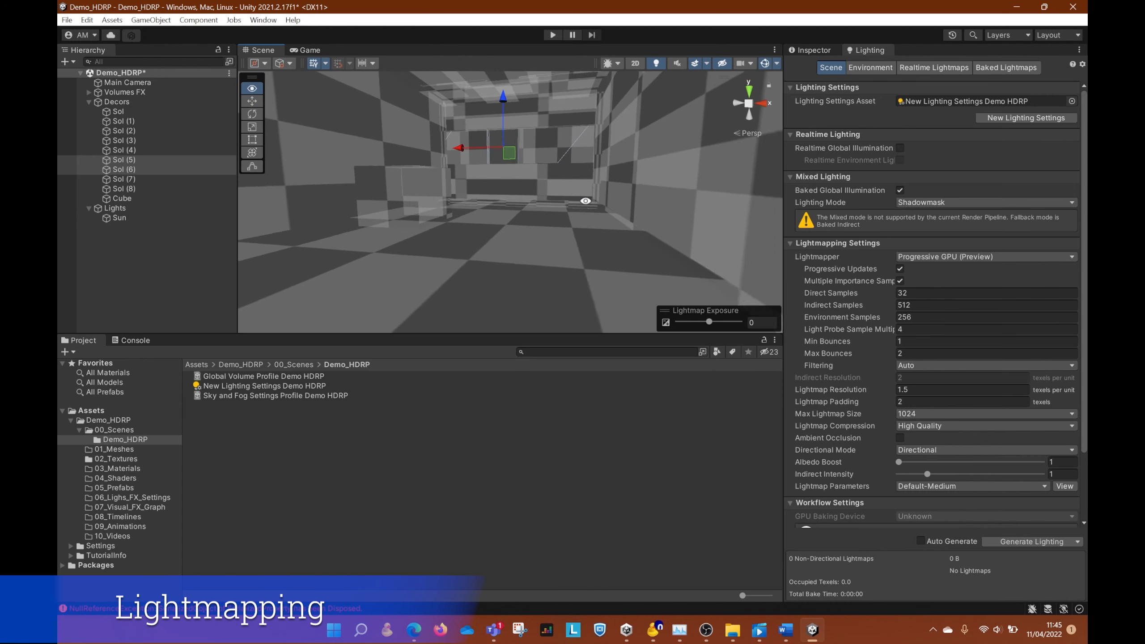
middle_click_drag(585, 200, 589, 222)
left_click(920, 390)
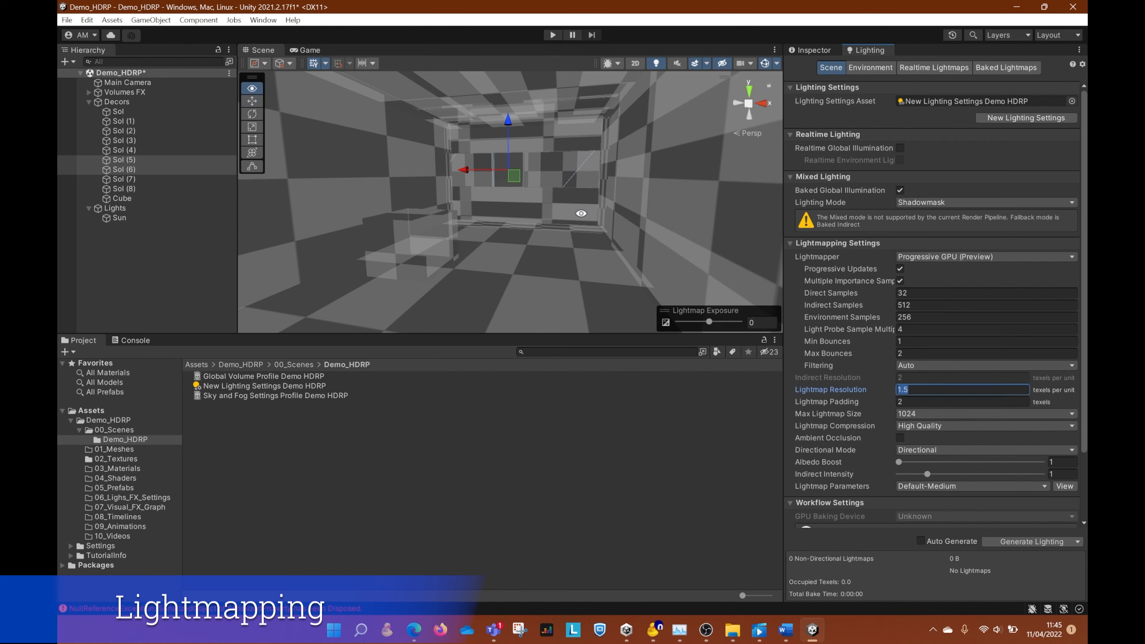
left_click_drag(582, 213, 565, 223, "alt")
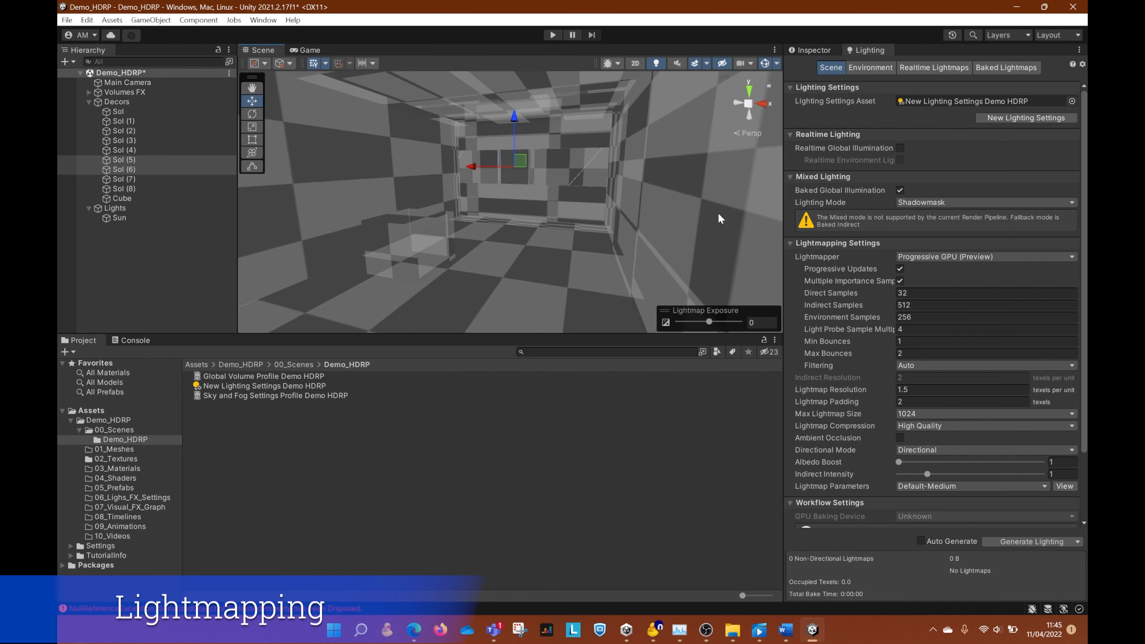
- Enable automatic lighting generation and lower the lightmap exposure preview to -11.7
left_click(921, 541)
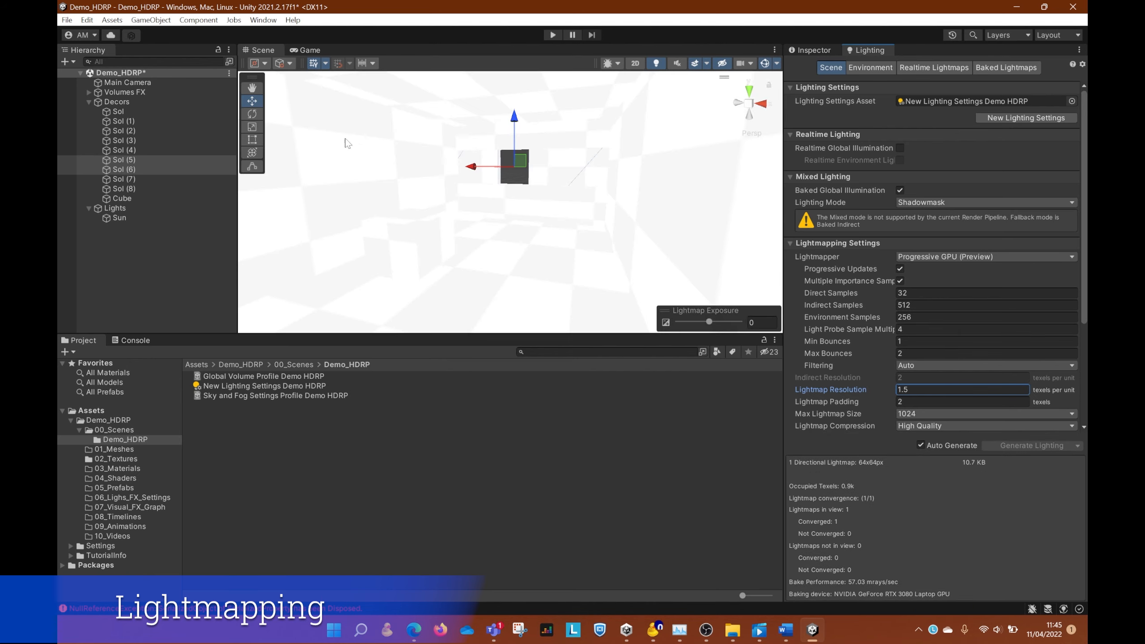
mouse_move(542, 205)
right_mouse_down()
mouse_move(530, 188)
mouse_move(546, 210)
right_mouse_up()
left_click_drag(709, 321, 687, 325)
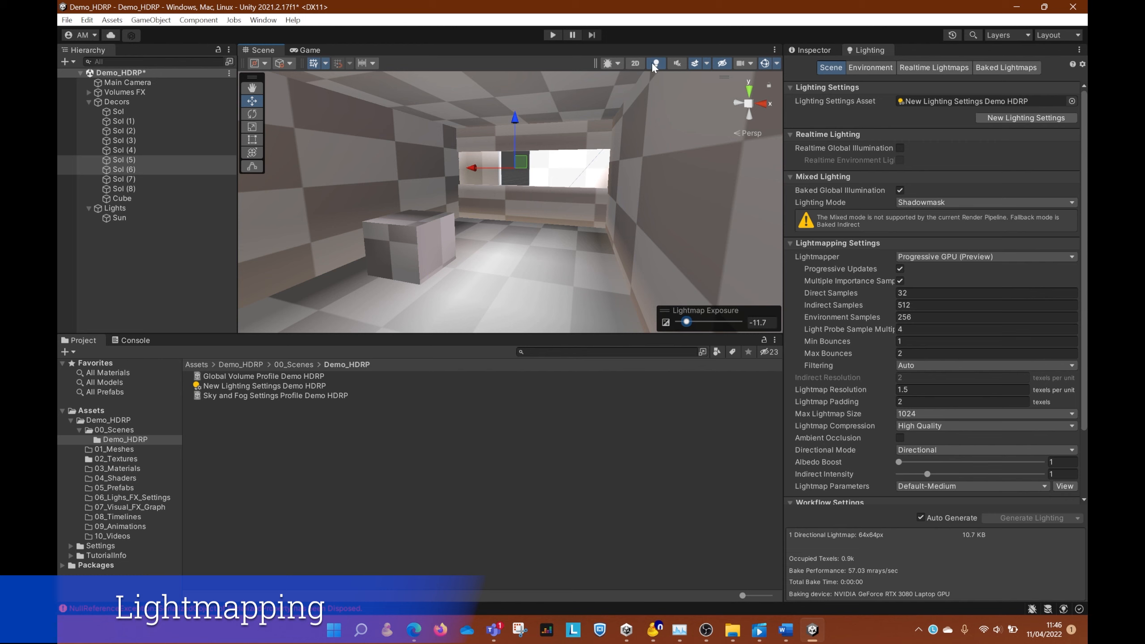
- Return the scene view to Shaded mode, select the Sun and examine the baked lighting inside the room
left_click(613, 64)
left_click(626, 87)
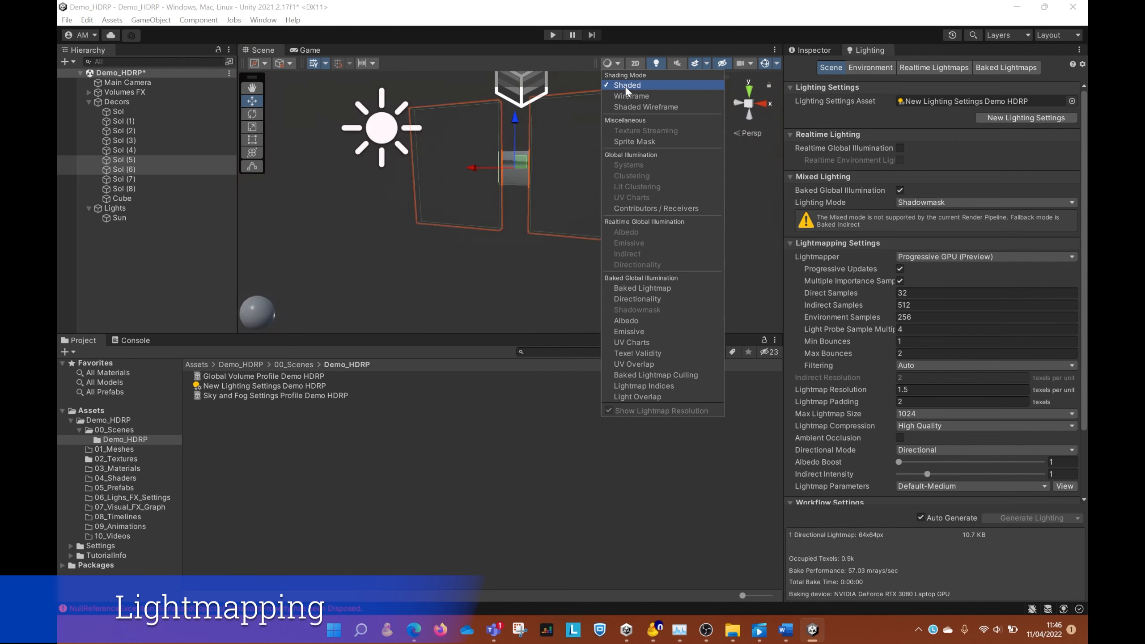
right_click_drag(483, 242, 532, 220)
mouse_move(467, 226)
middle_mouse_down()
mouse_move(494, 222)
mouse_move(461, 205)
mouse_move(547, 198)
mouse_move(469, 213)
mouse_move(514, 209)
mouse_move(477, 244)
middle_mouse_up()
left_click(119, 219)
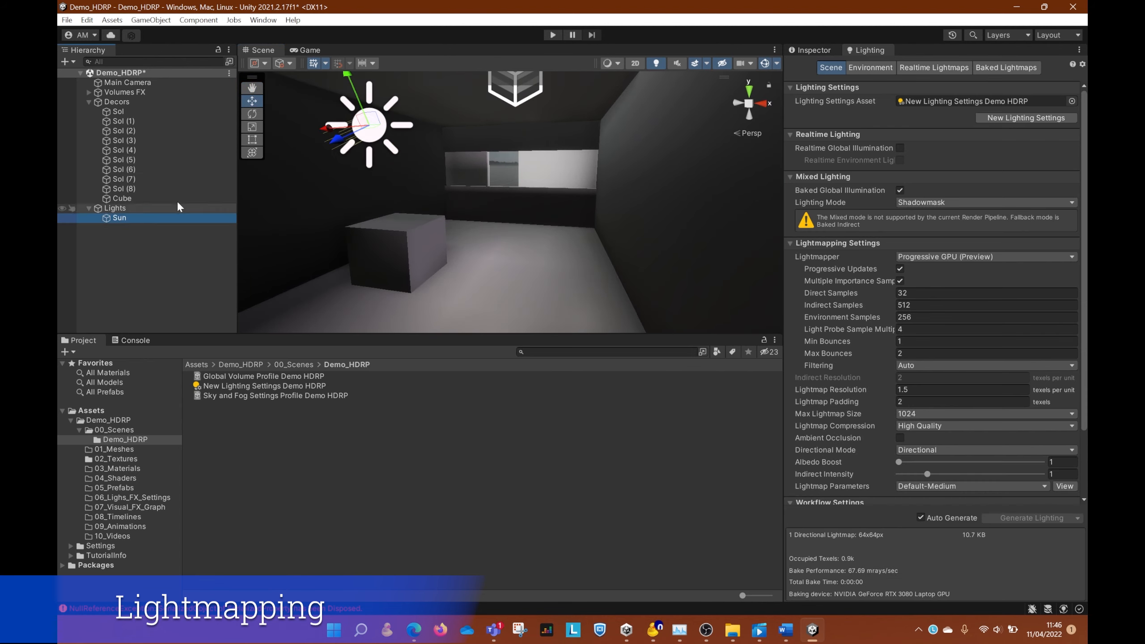
middle_click_drag(422, 146, 428, 156)
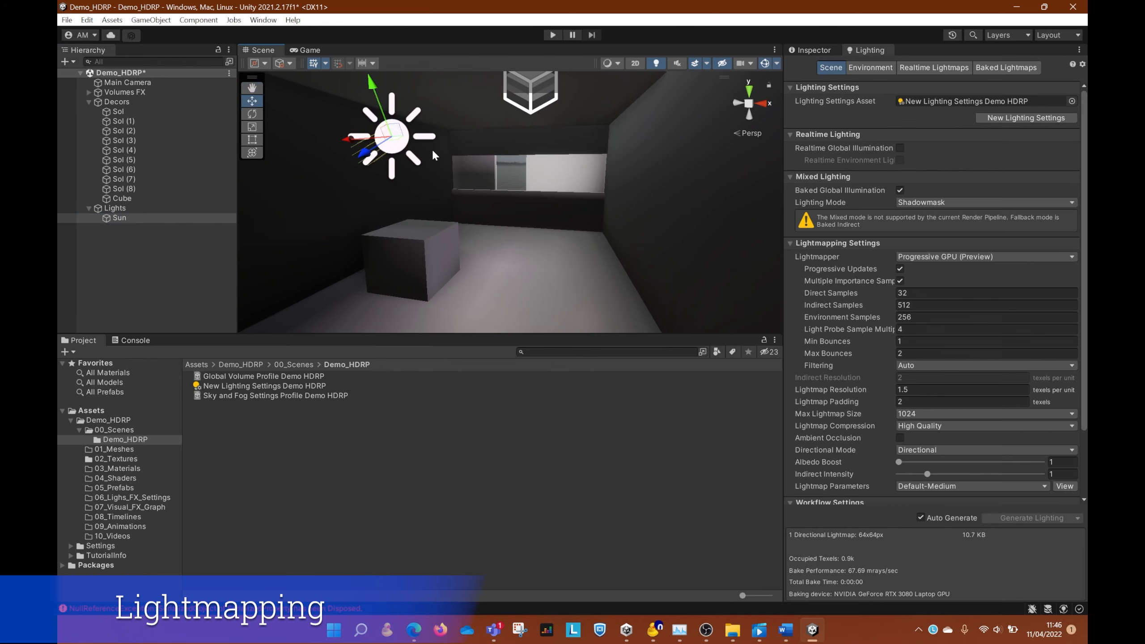
middle_click_drag(444, 169, 500, 193)
scroll(532, 173, "down", 1)
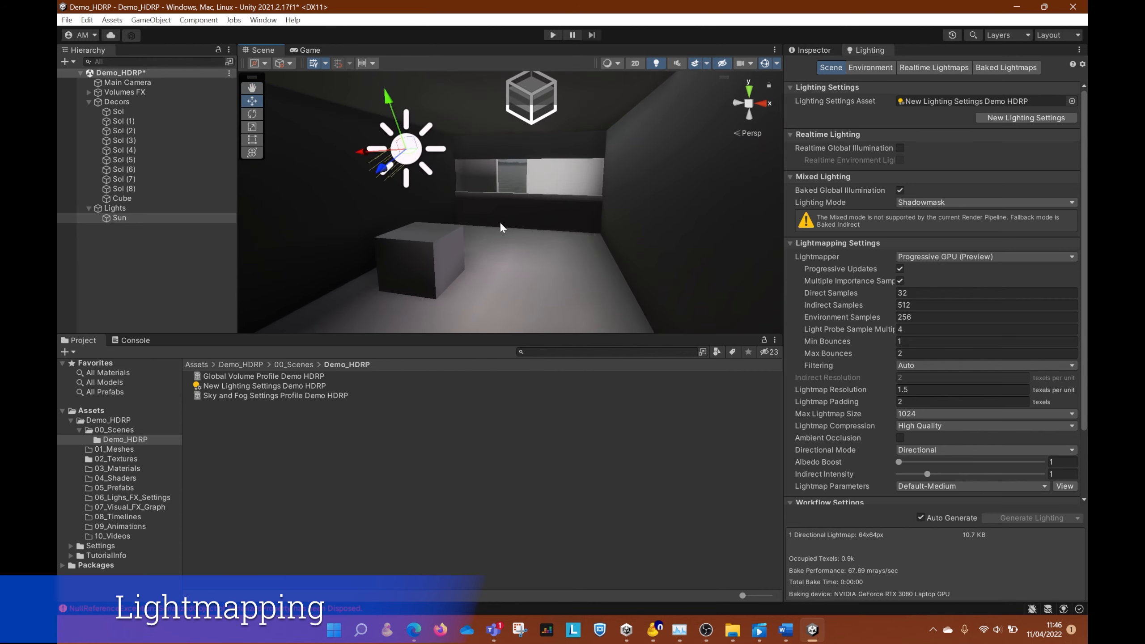
right_click_drag(500, 223, 527, 211)
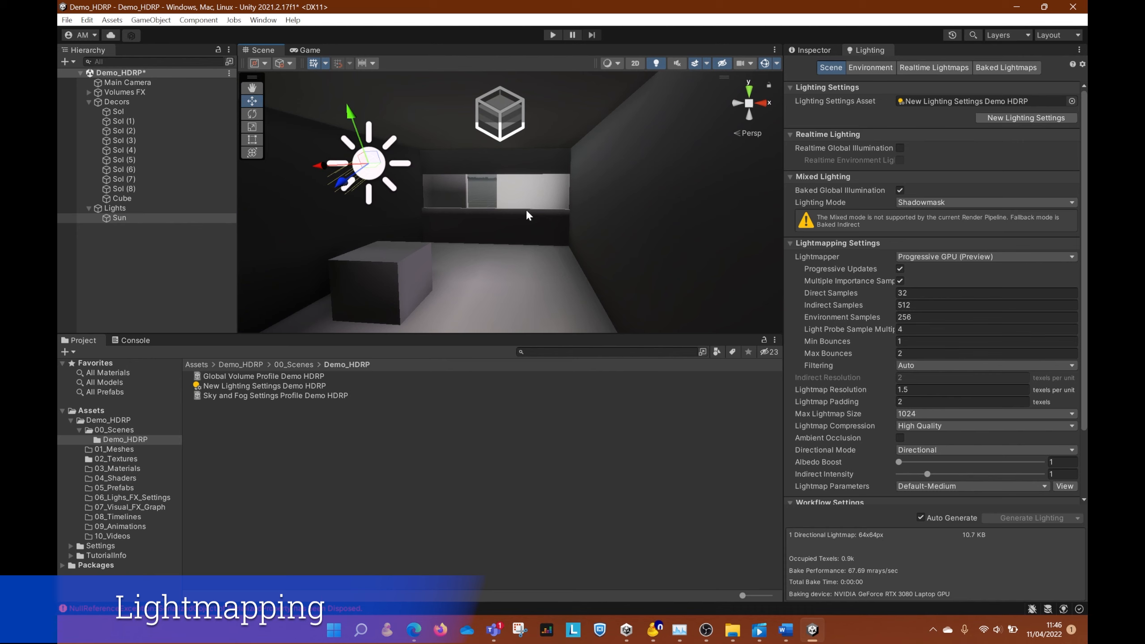
middle_click_drag(530, 209, 517, 185)
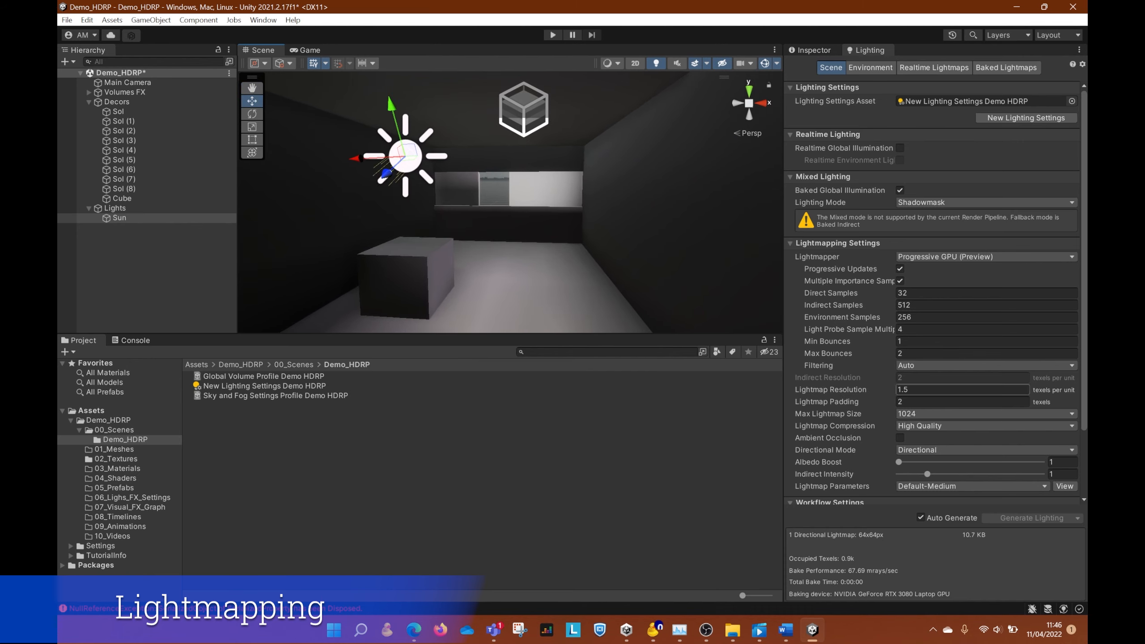
- Set the lightmap resolution to 20 texels per unit and inspect the rebaked room
left_click(915, 390)
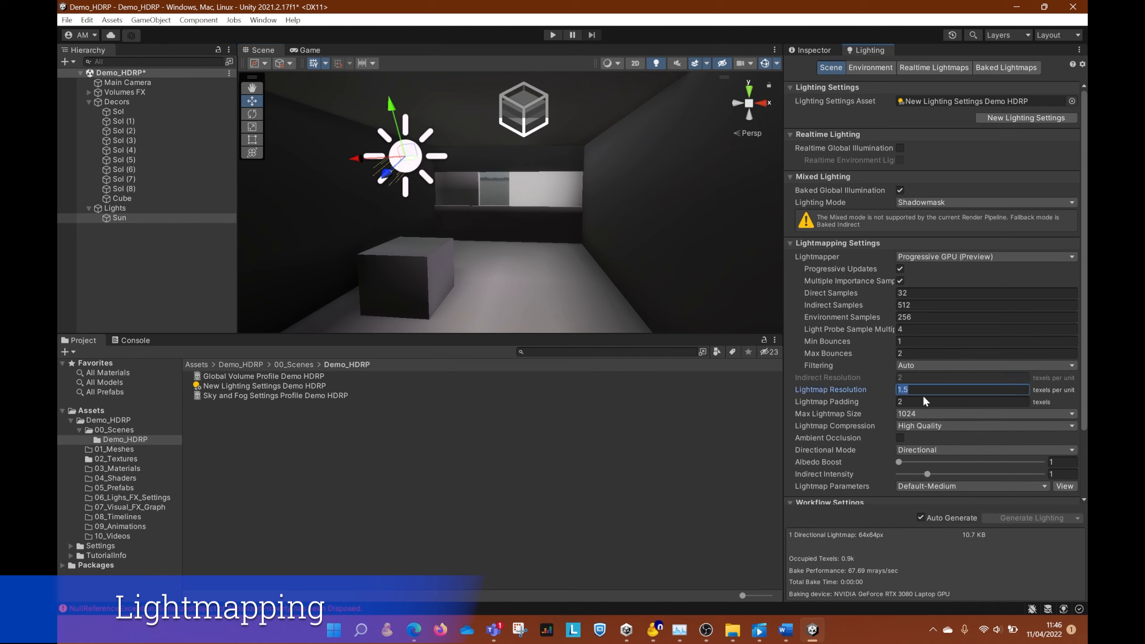
type("20")
key("Return")
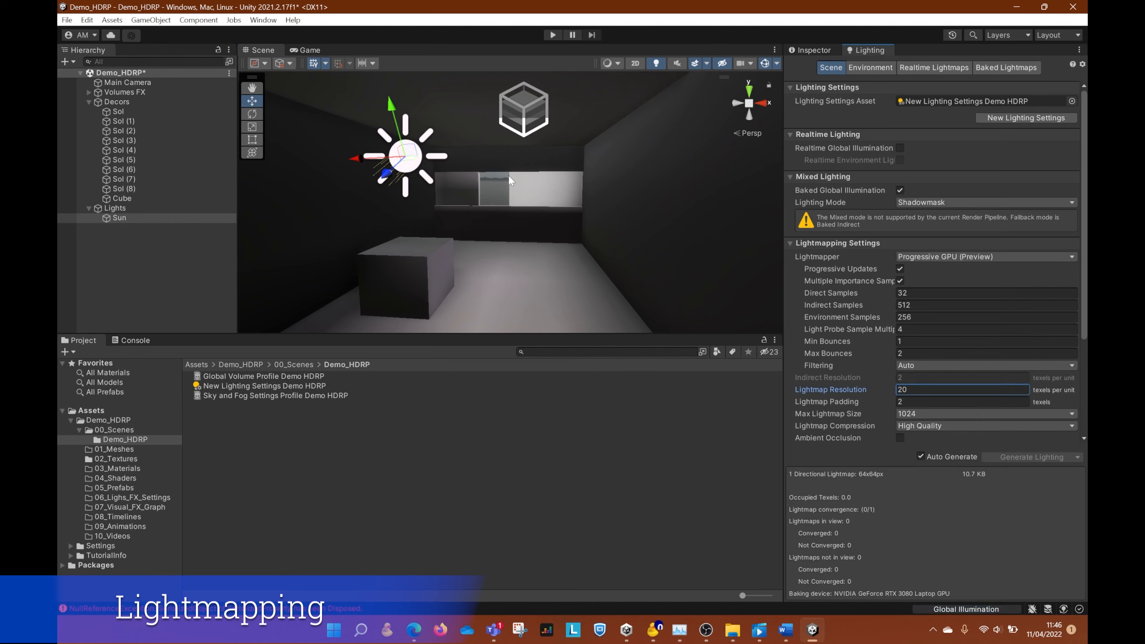
left_click_drag(508, 174, 447, 190, "alt")
right_click_drag(497, 272, 491, 311)
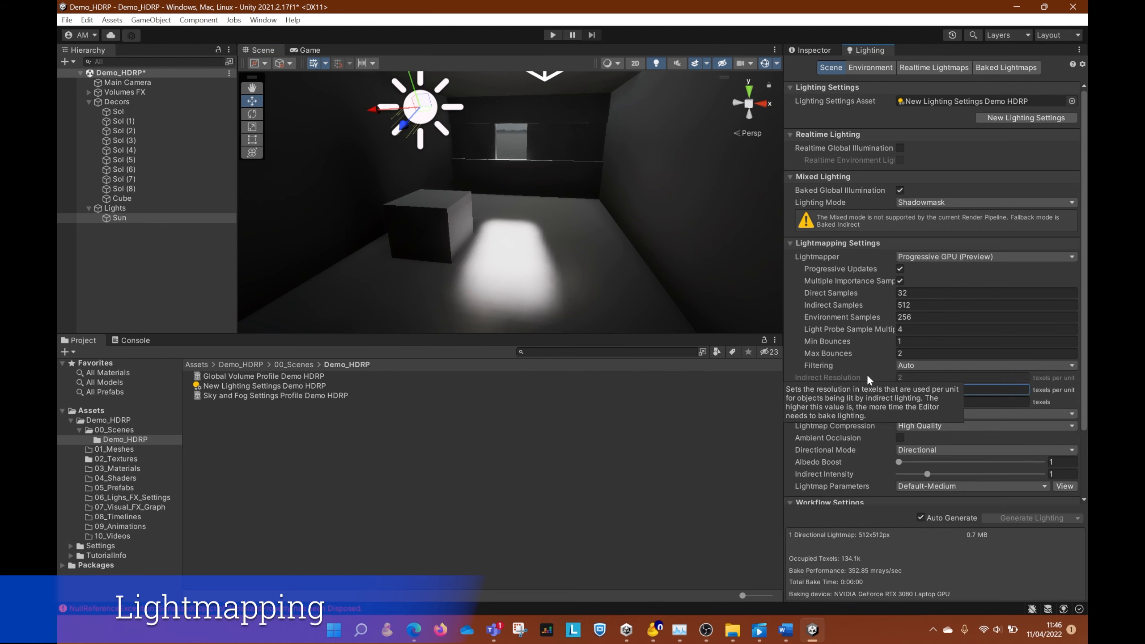
- Set the lightmap resolution to 50 texels per unit and inspect the sunlight patch on the floor beside the cube
type("50")
key("Return")
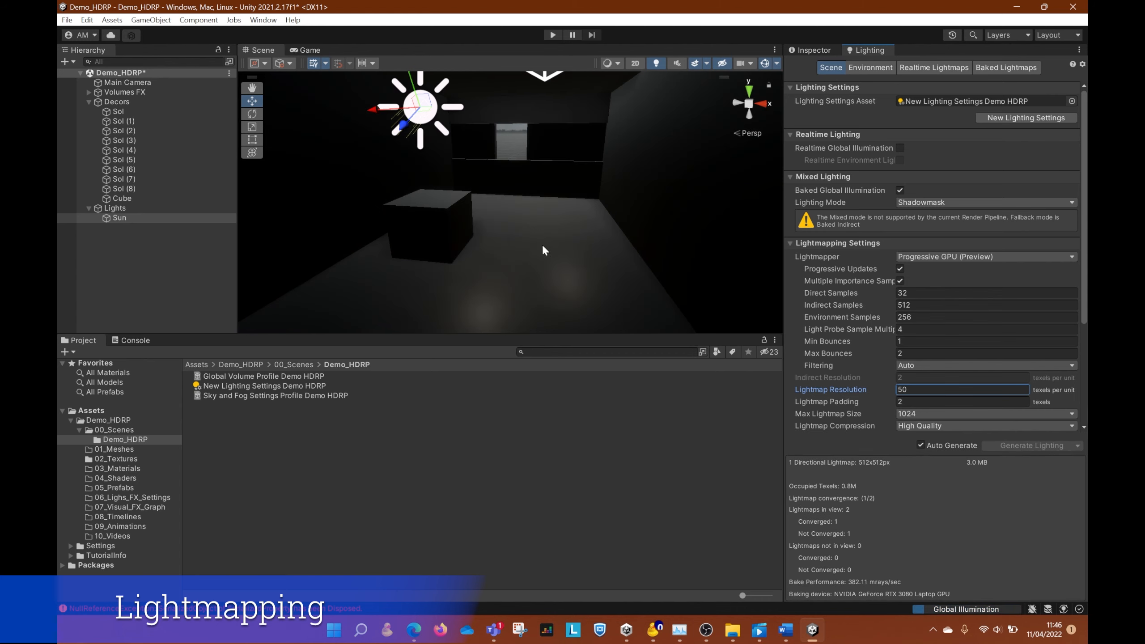
middle_click_drag(483, 250, 458, 230)
right_click_drag(458, 230, 460, 253)
middle_click_drag(499, 192, 494, 224)
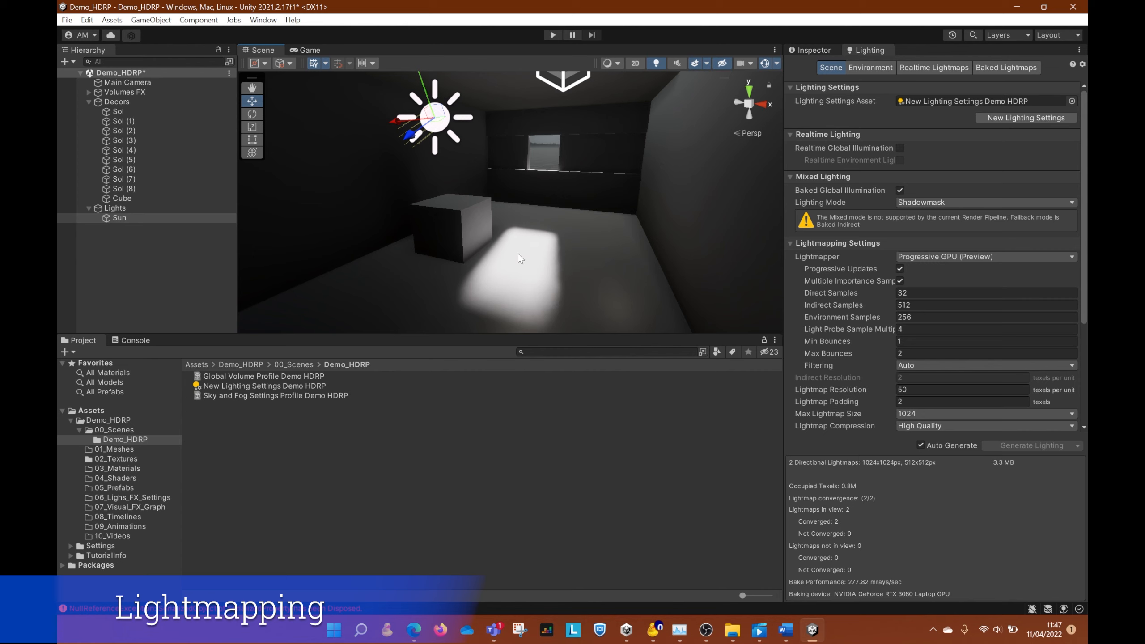
right_click_drag(518, 255, 514, 190)
middle_click_drag(515, 191, 532, 174)
scroll(564, 217, "up", 5)
middle_click_drag(575, 222, 515, 268)
scroll(545, 199, "down", 4)
right_click_drag(522, 251, 485, 237)
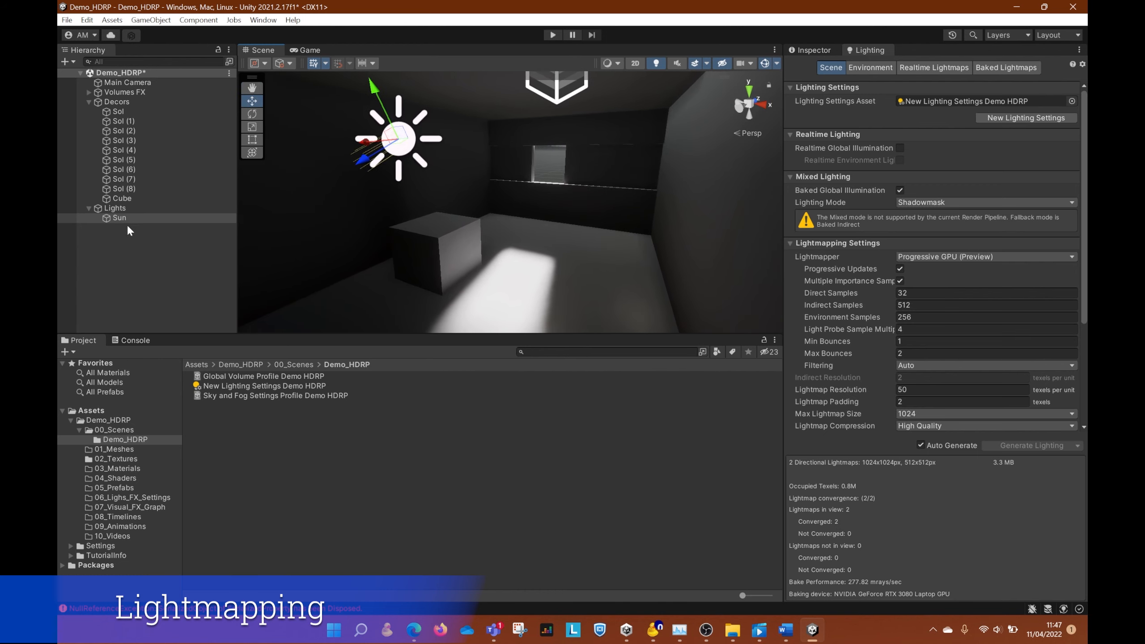
- Add a spotlight as a child of the Lights object
left_click(117, 210)
right_click(118, 209)
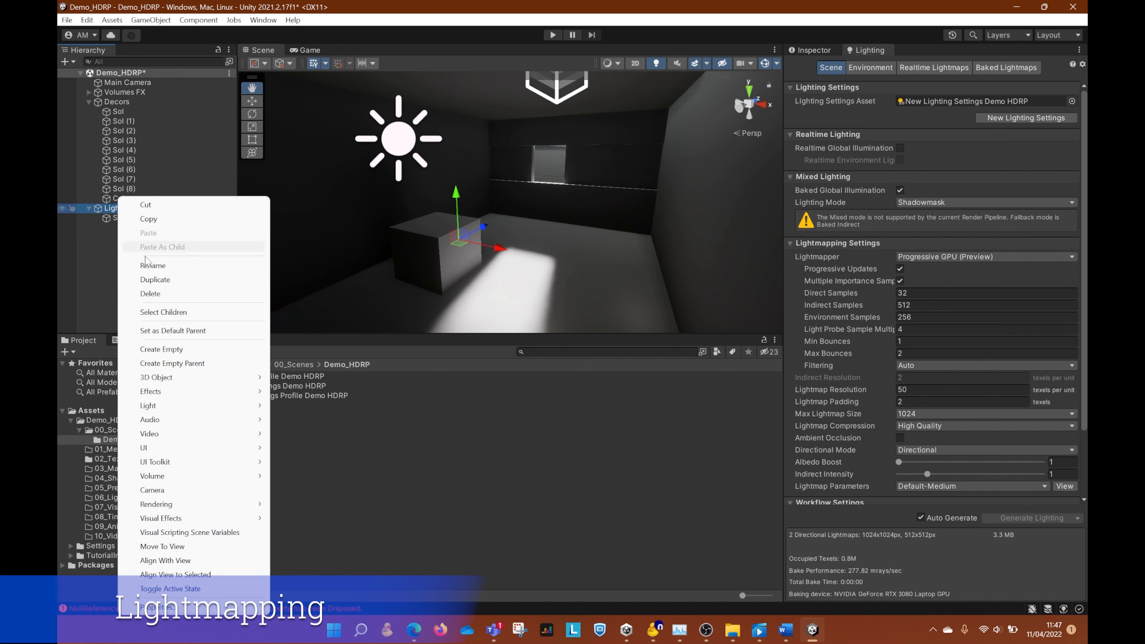
mouse_move(203, 406)
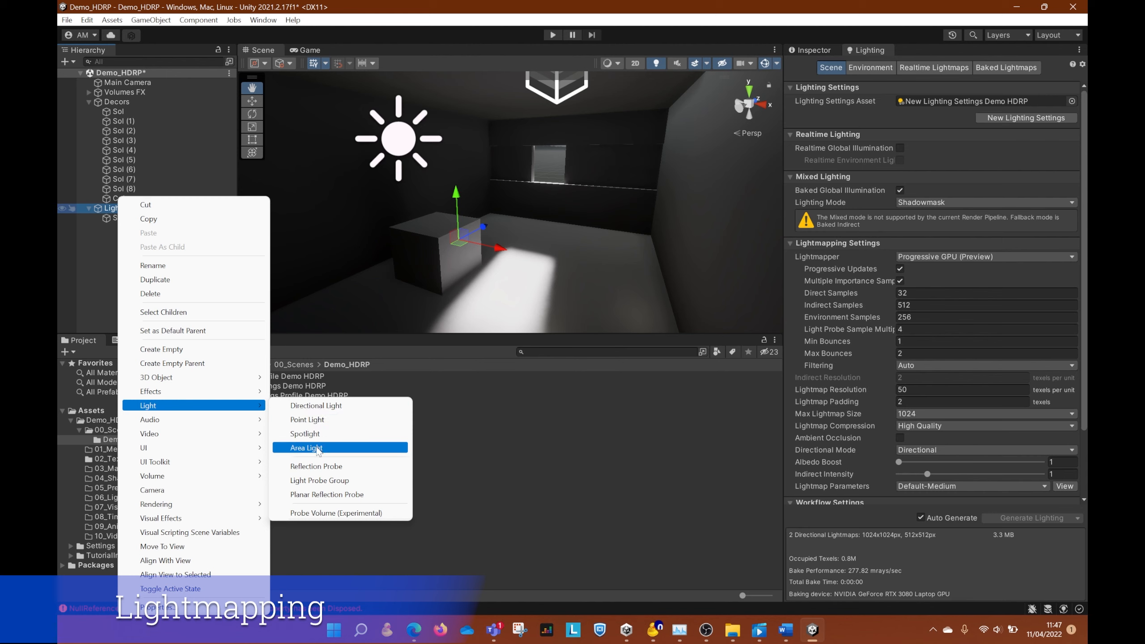
left_click(305, 434)
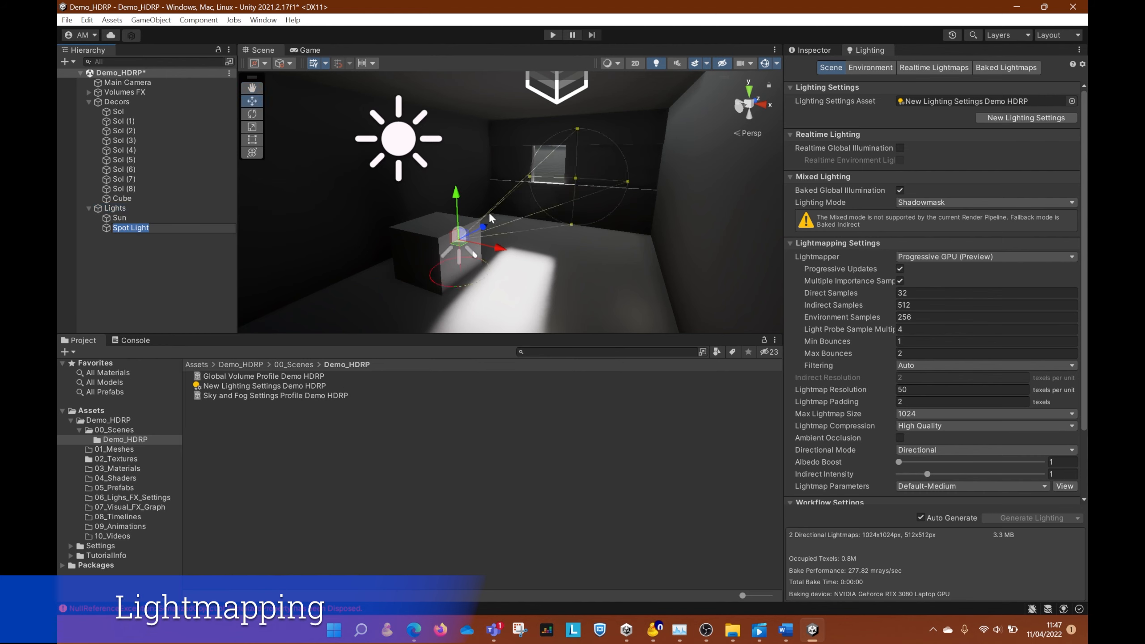
- Raise the spot light to about 1.32 in Y and tilt it to about 35.5 degrees around X
left_click_drag(453, 139, 441, 78)
key("e")
key("w")
right_click_drag(471, 193, 495, 201)
- Set the spot light's outer angle to about 64.1, its intensity to 40000 lumen and its range to about 93.1
left_click(814, 51)
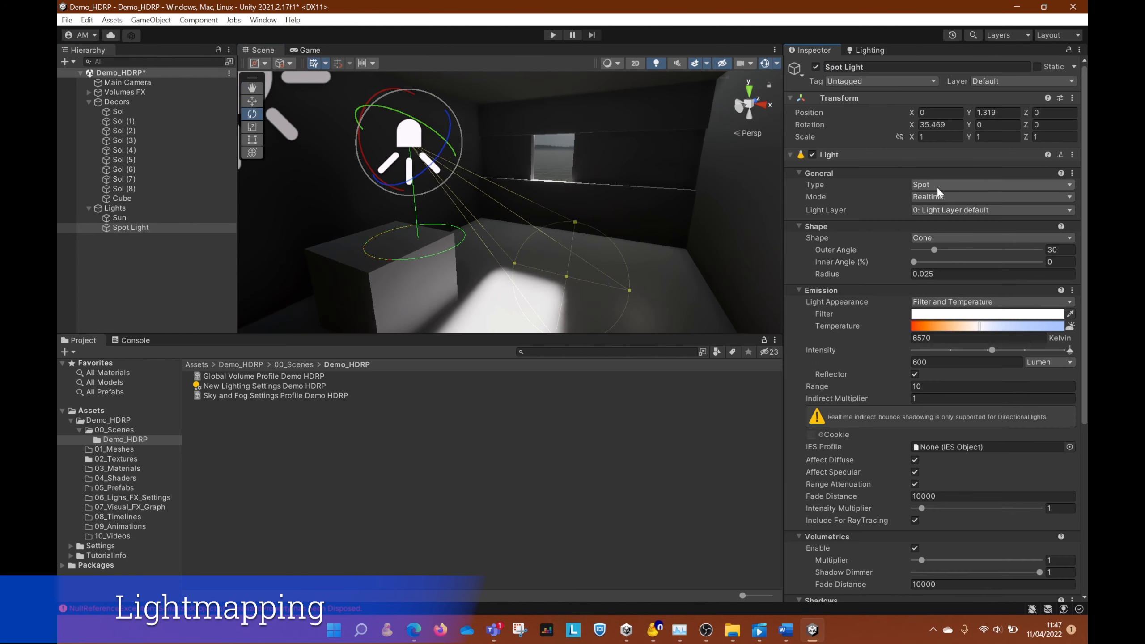
left_click_drag(935, 253, 955, 254)
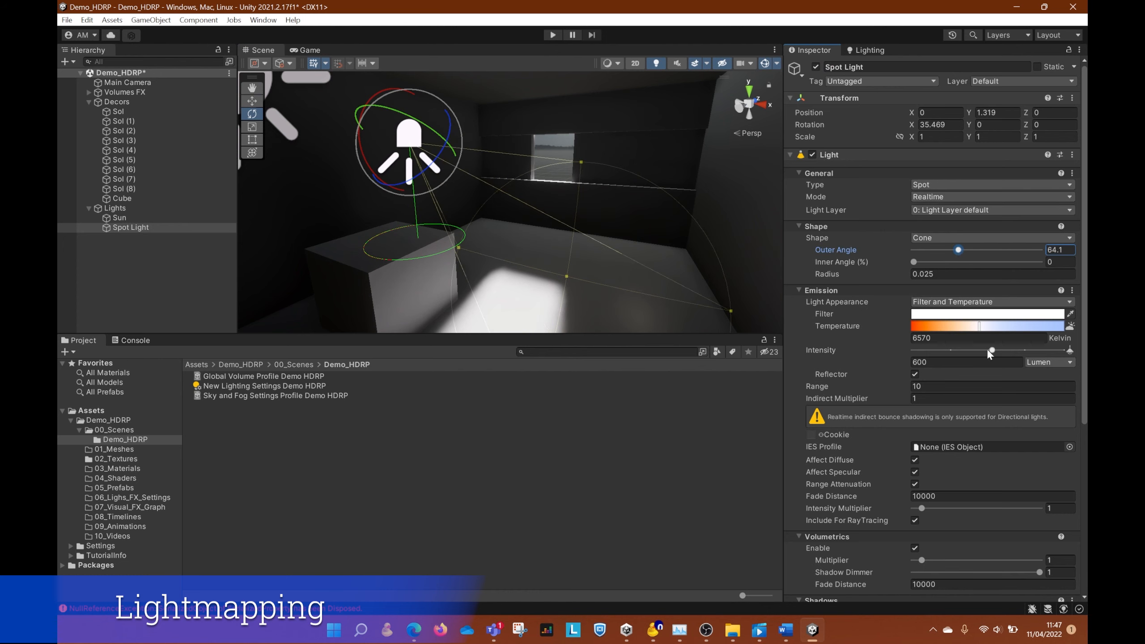
left_click_drag(990, 351, 1063, 357)
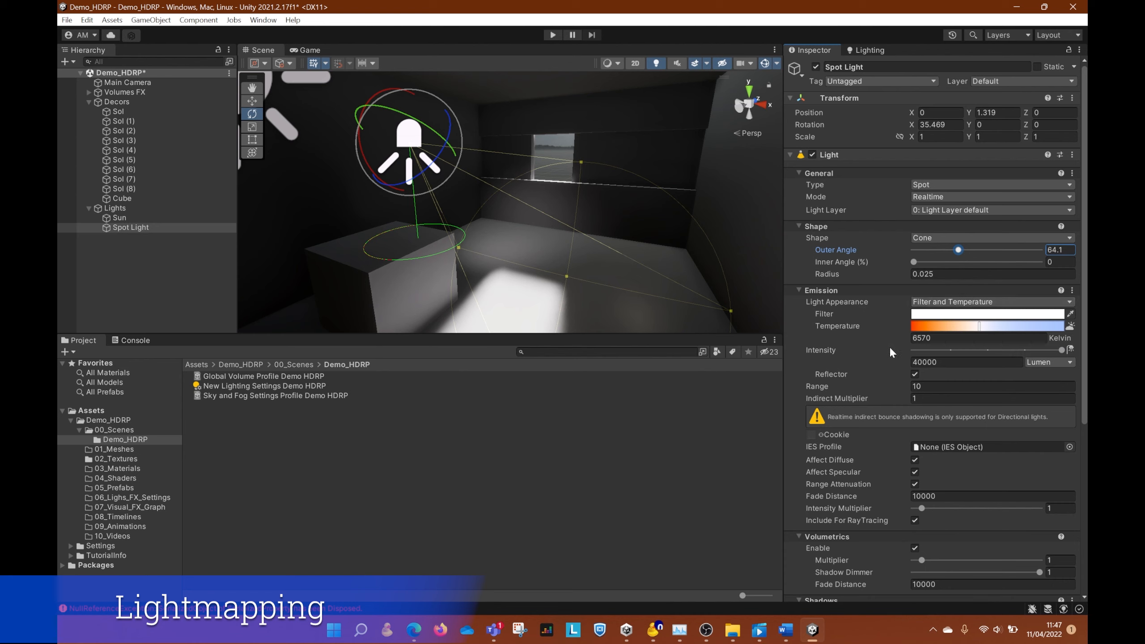
left_click_drag(893, 385, 152, 378)
- Rotate the spot light above the cube to about 41.3, 8.3, -163.9 degrees
left_click_drag(396, 158, 336, 105)
middle_click_drag(423, 158, 456, 175)
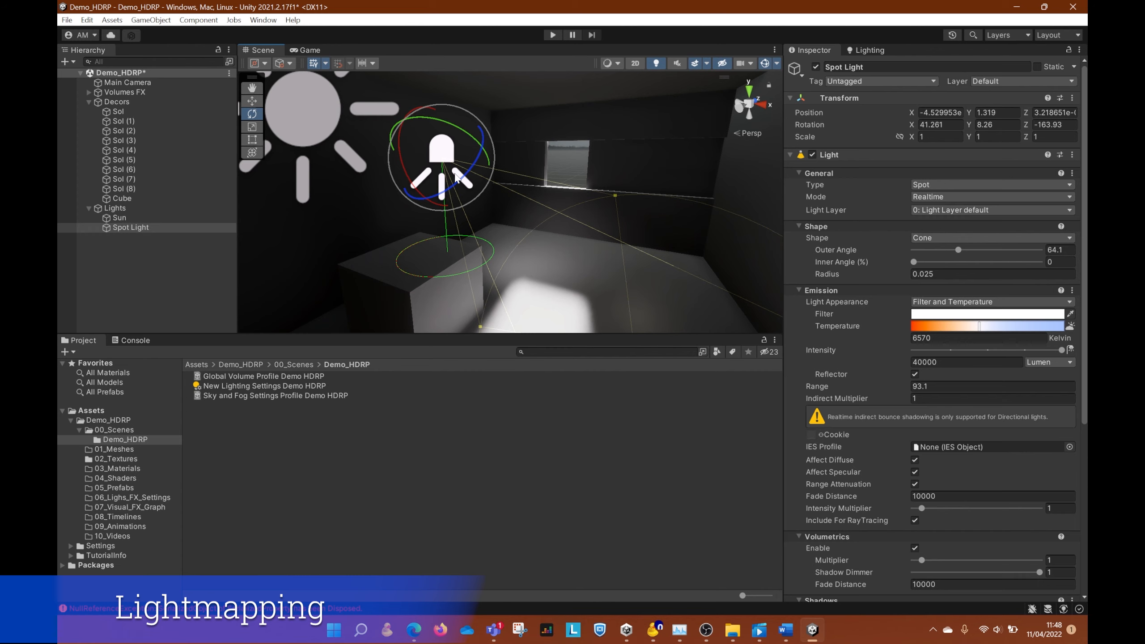
right_click_drag(455, 176, 411, 233)
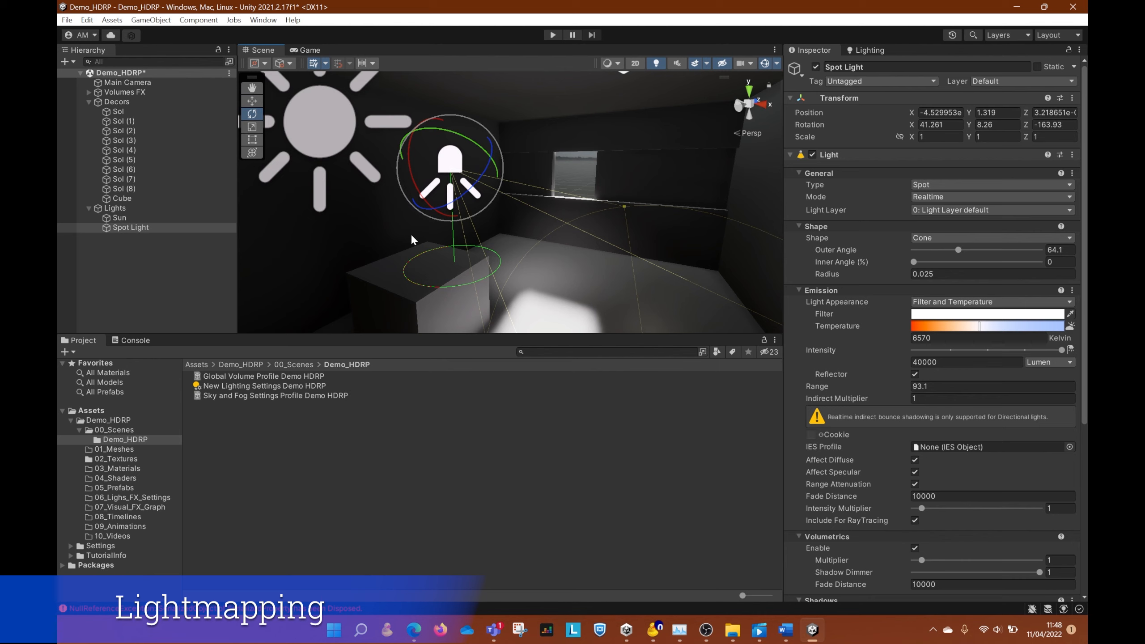
middle_click_drag(448, 242, 407, 220)
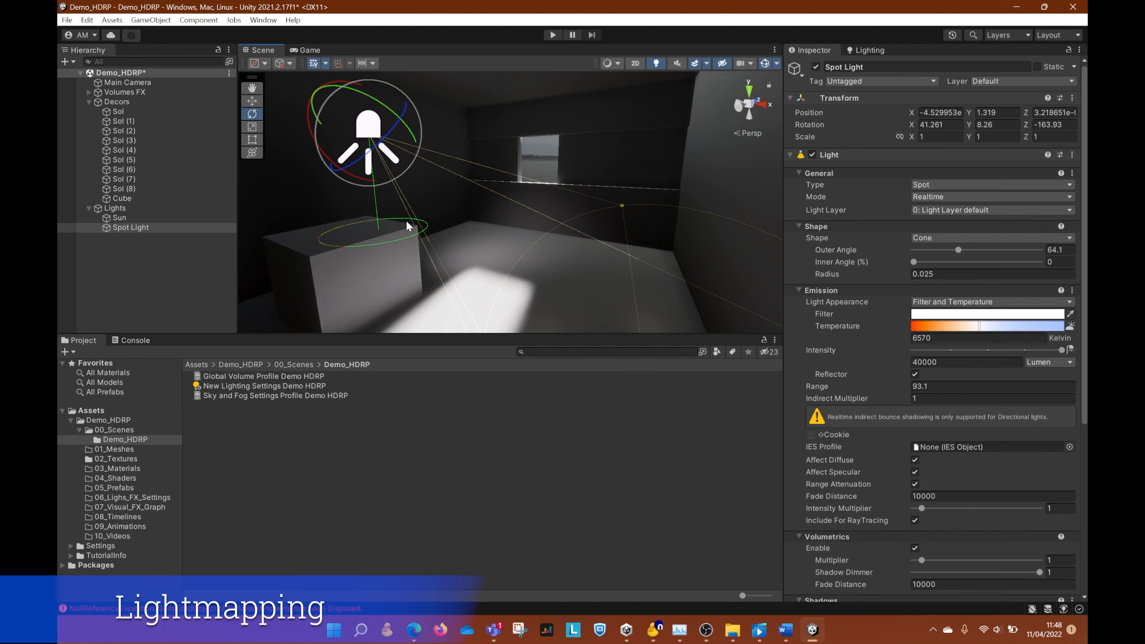
left_click_drag(406, 220, 370, 214, "alt")
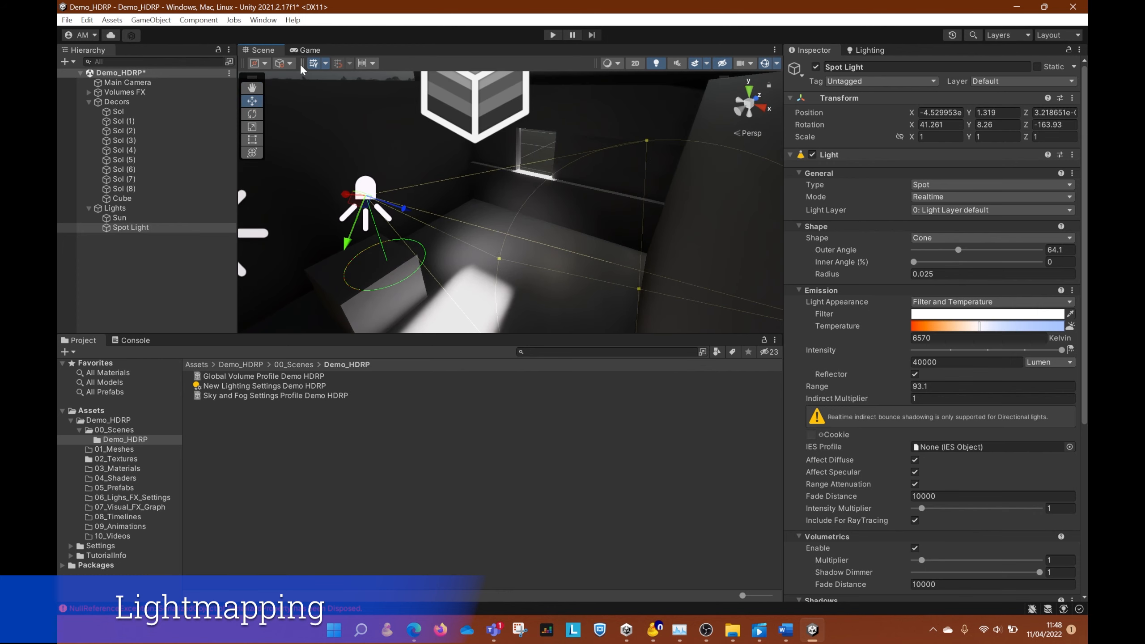
- With global handle orientation, move the spot light to about -1.03, 0.44, 3.32 in the corner near the window and aim it upward
left_click(261, 63)
left_click(291, 62)
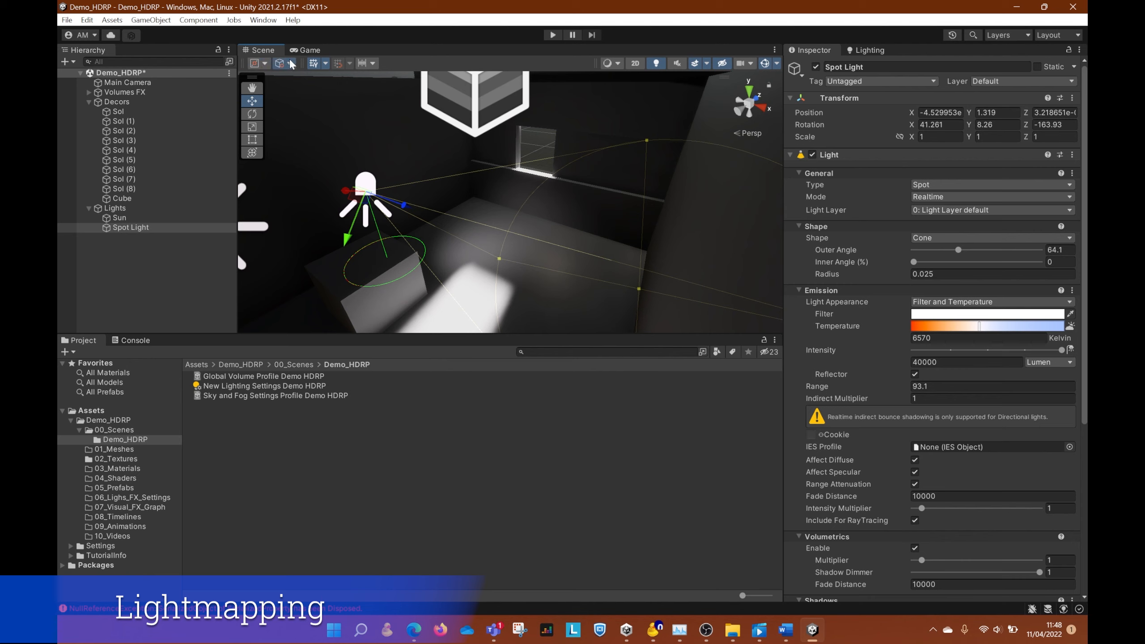
left_click(306, 79)
left_click_drag(364, 202, 405, 403)
key("e")
right_click_drag(440, 208, 444, 192)
key("w")
left_click_drag(456, 222, 466, 208)
mouse_move(466, 207)
left_mouse_down("alt")
mouse_move(558, 156)
mouse_move(563, 174)
mouse_move(457, 198)
mouse_move(465, 223)
left_mouse_up("alt")
left_click_drag(631, 192, 575, 209, "alt")
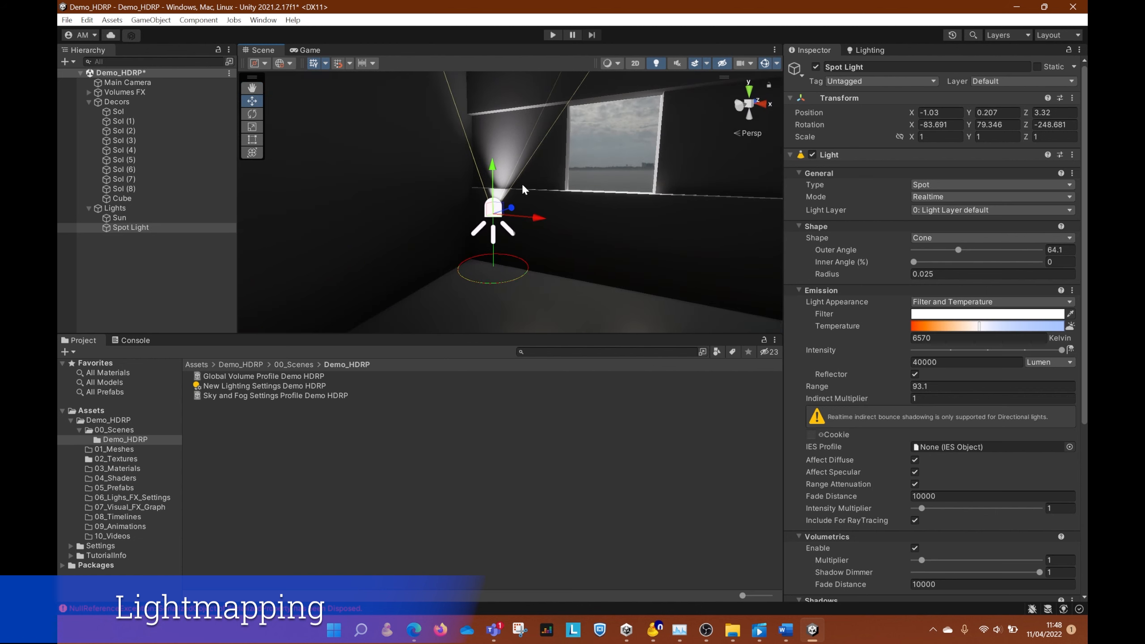
left_click_drag(493, 181, 493, 165)
left_click_drag(560, 180, 542, 192, "alt")
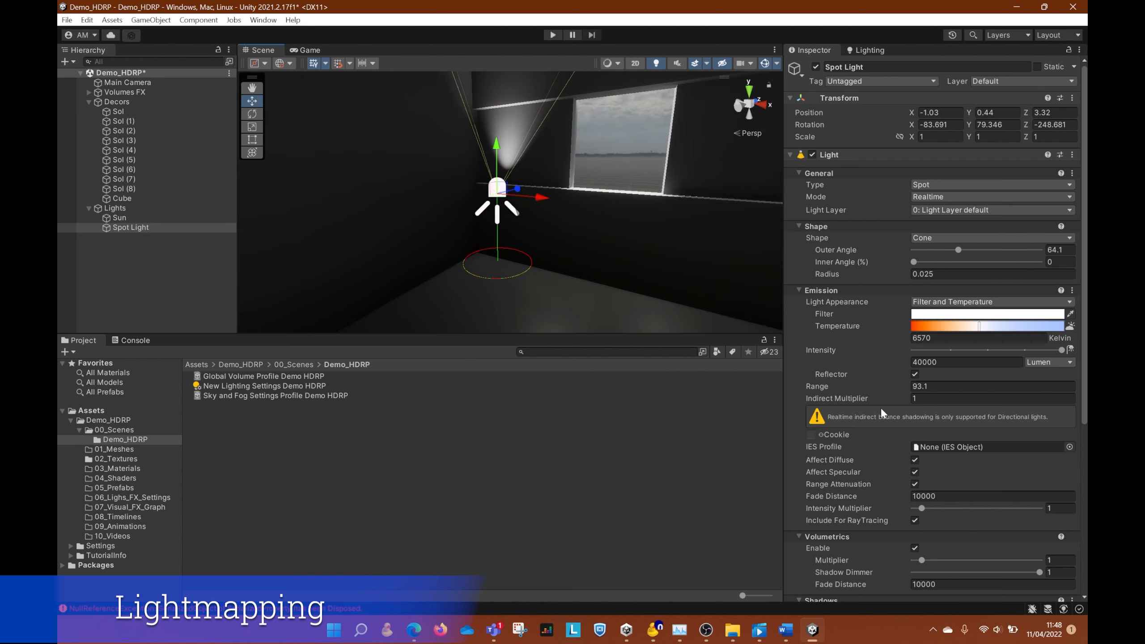
- Enable the spot light's shadow map and adjust its rotation to about -81.5, 132.9, -302.6 degrees
scroll(885, 461, "down", 5)
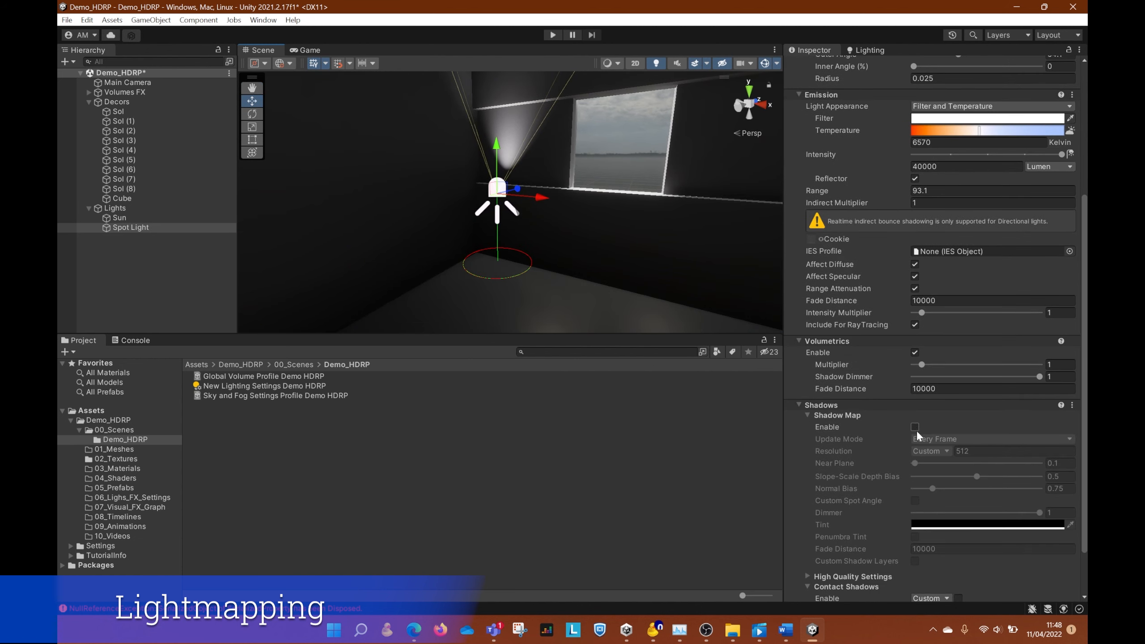
left_click(915, 427)
left_click_drag(616, 232, 534, 242, "alt")
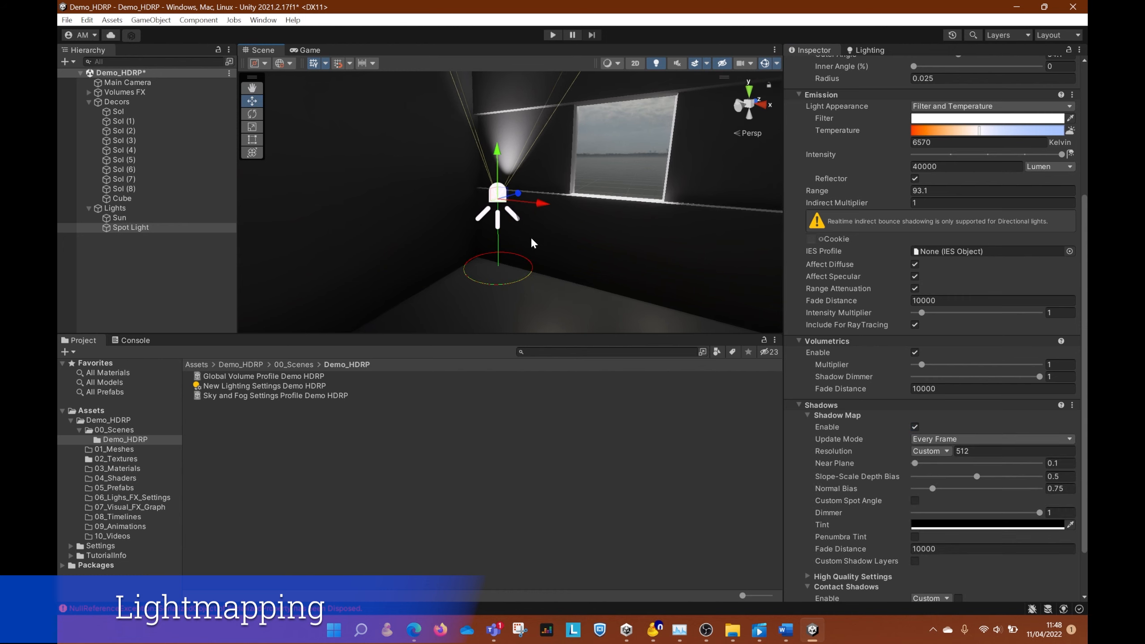
key("e")
left_click_drag(476, 165, 477, 170)
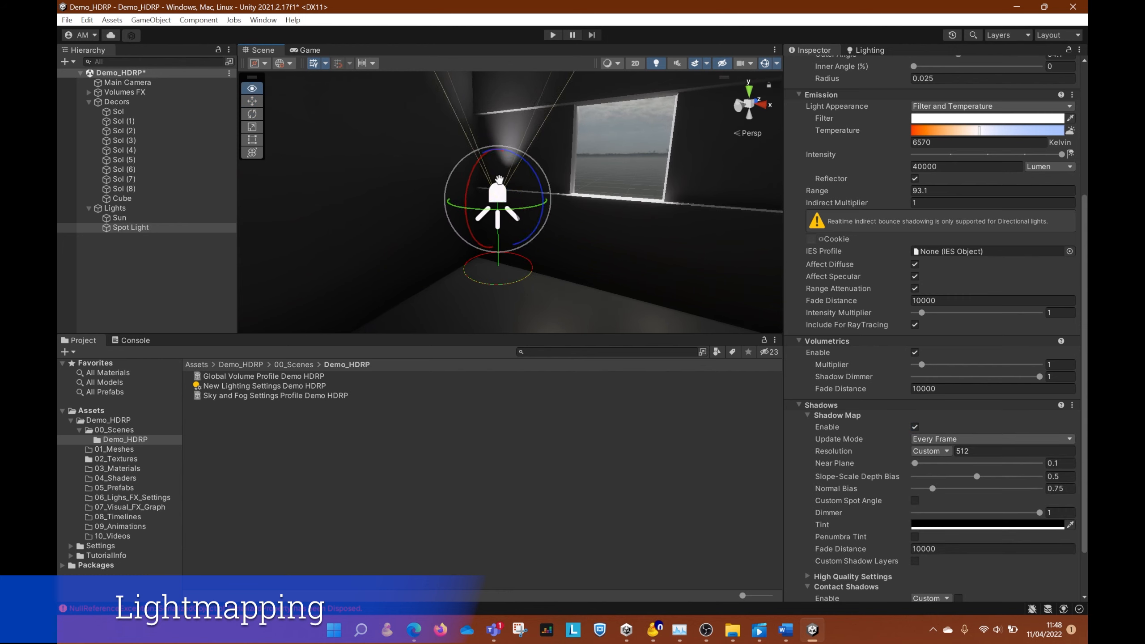
right_click_drag(559, 199, 593, 176)
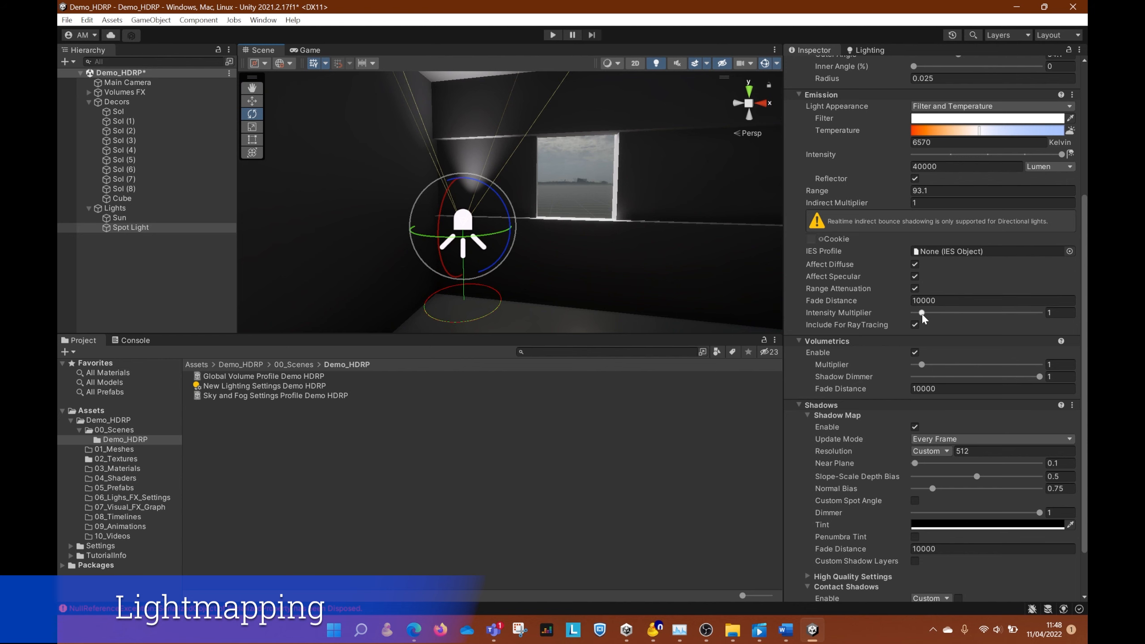
- Widen the spot light's outer angle to about 121.3
scroll(868, 301, "up", 5)
left_click_drag(959, 249, 1001, 250)
right_click_drag(417, 241, 384, 242)
- Duplicate the spot light and rotate the copy to about 98.5, 227.1, -302.6 degrees so it points downward
left_click(103, 286)
left_click(130, 230)
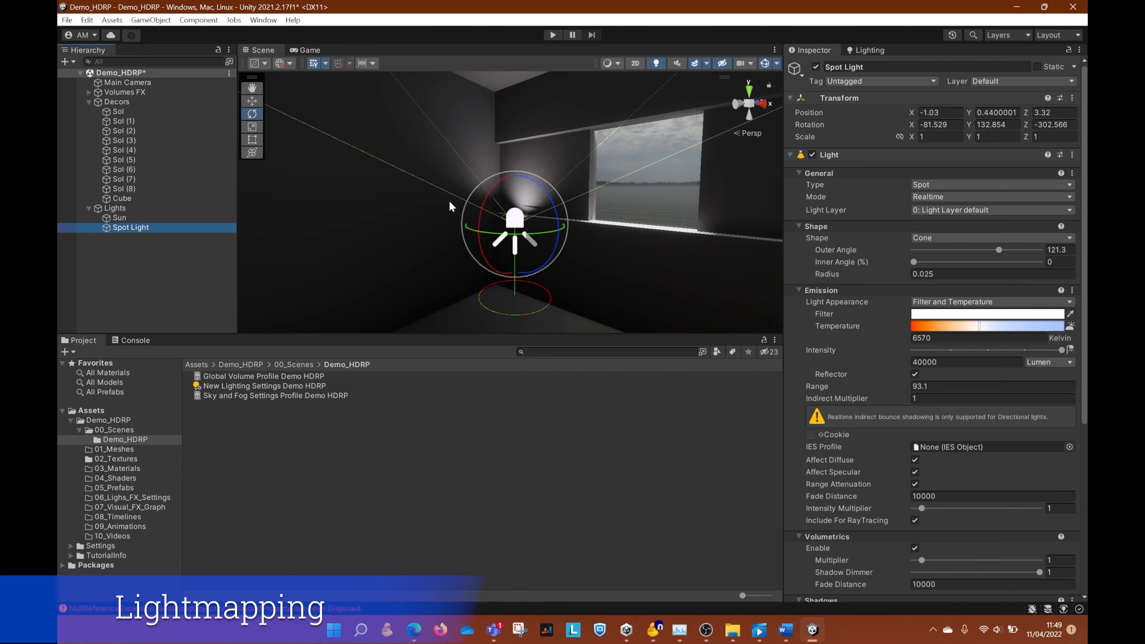
key("ctrl+d")
left_click_drag(485, 195, 515, 512)
right_click_drag(524, 253, 509, 229)
key("w")
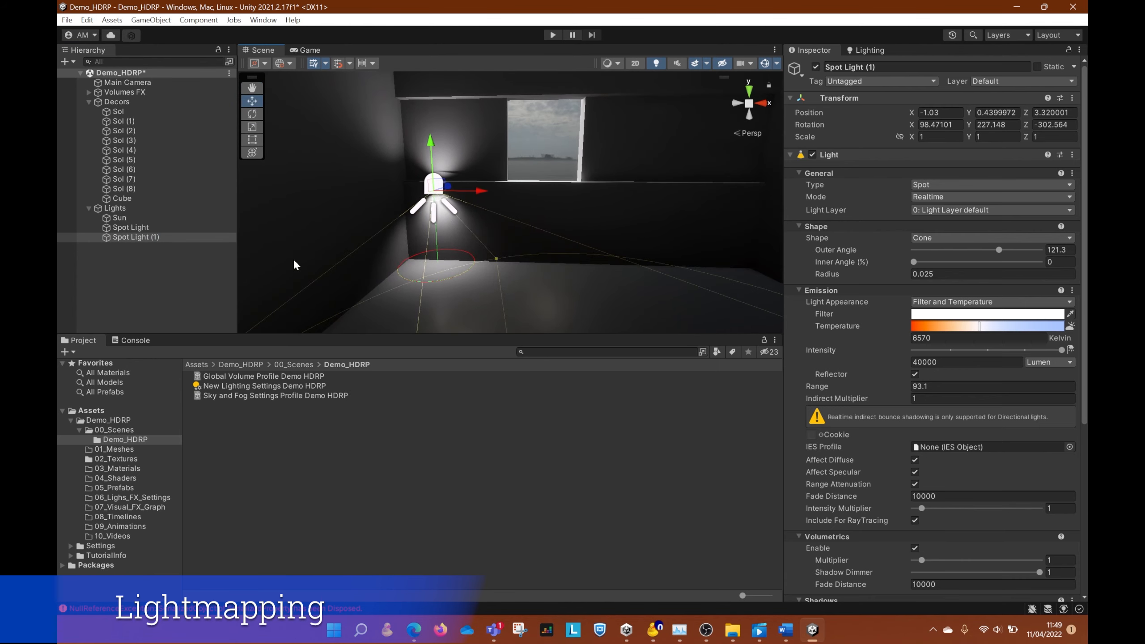
- Shift both spot lights to about 3.18 in Z and set their color temperature to about 4479 Kelvin
left_click(140, 229)
left_click(140, 238)
left_click(141, 230, "ctrl")
left_click_drag(508, 167, 484, 160, "alt")
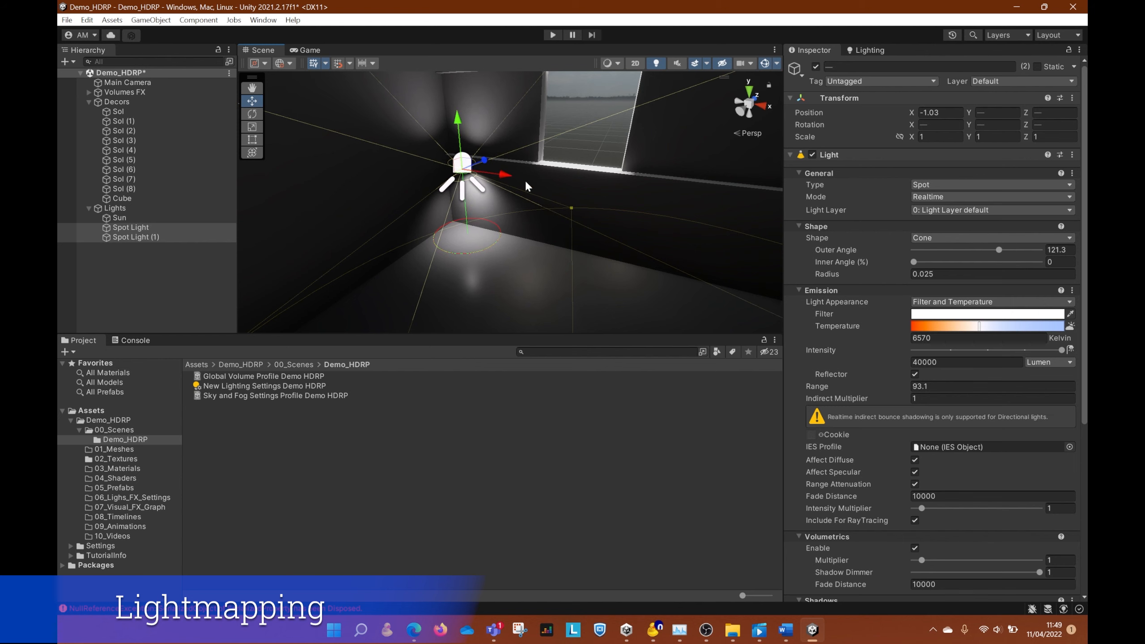
left_click(979, 315)
left_click(1077, 292)
left_click_drag(982, 326, 956, 326)
left_click_drag(625, 232, 277, 268, "alt")
left_click(136, 226)
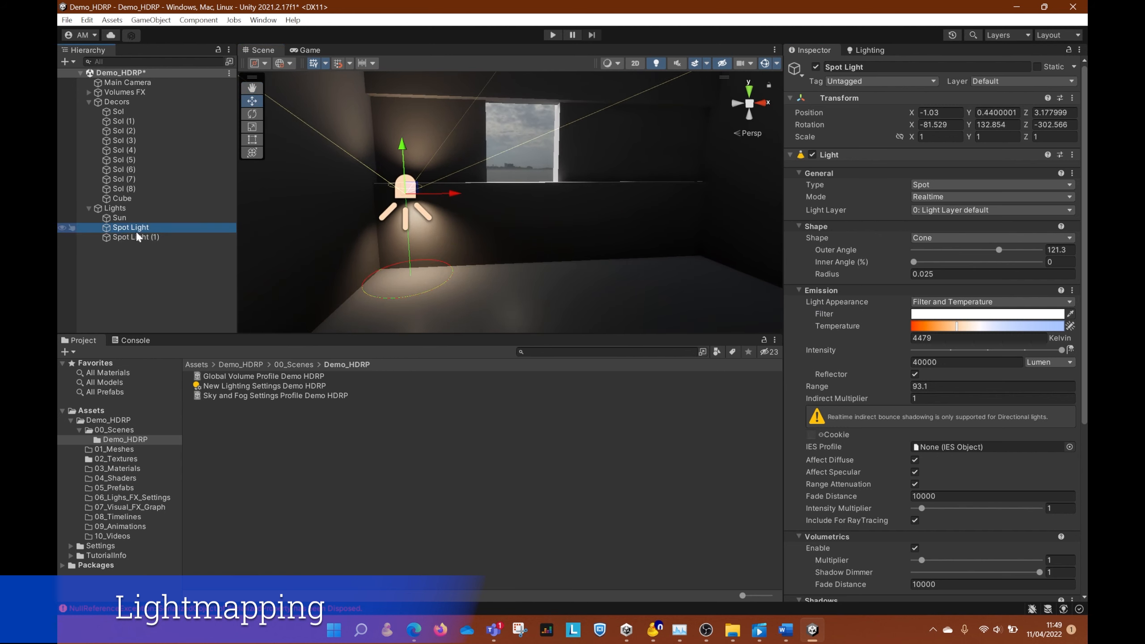
- Create an empty parent named Lampe_Chevet for Spot Light and place Spot Light (1) inside it as well
left_click(136, 230)
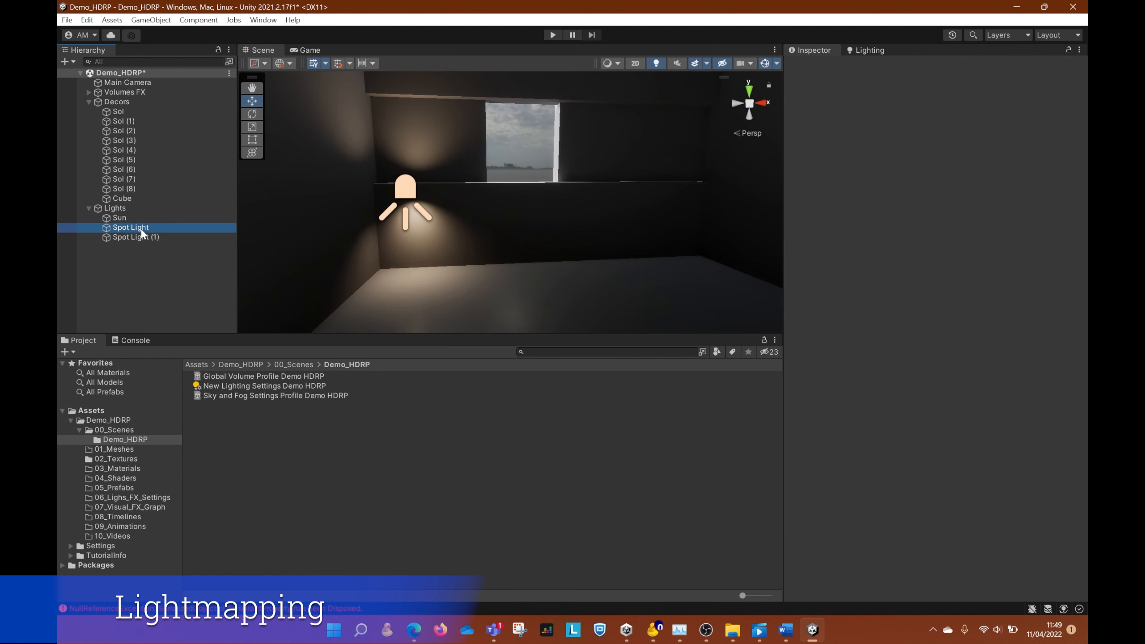
right_click(141, 229)
left_click(169, 320)
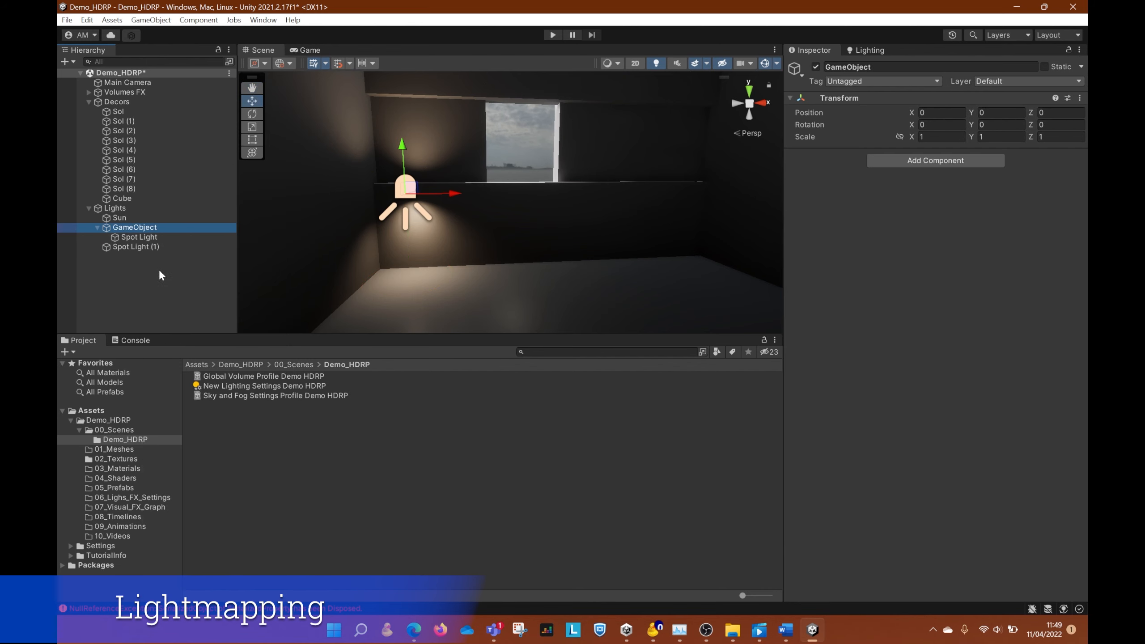
left_click(144, 228)
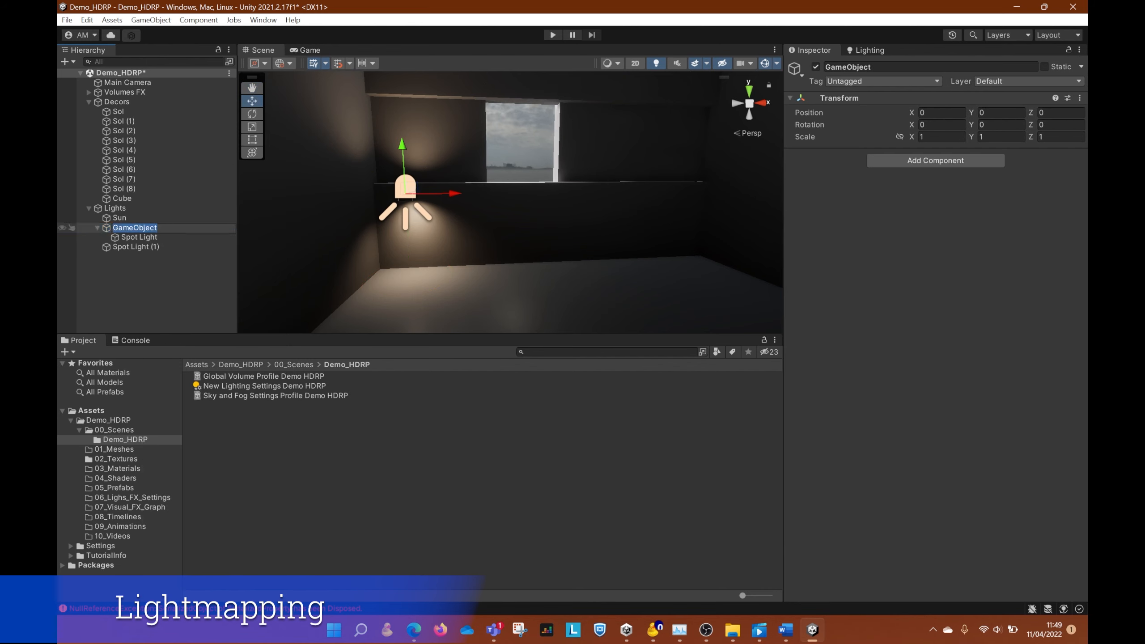
type("Lampe_Chevet")
key("Return")
left_click_drag(135, 247, 140, 228)
- Shift Lampe_Chevet to about -0.108 in X, duplicate it, and move the copy along X to the opposite side of the room
mouse_move(427, 195)
left_mouse_down()
mouse_move(490, 197)
mouse_move(425, 196)
left_mouse_up()
left_click(145, 281)
left_click(138, 227)
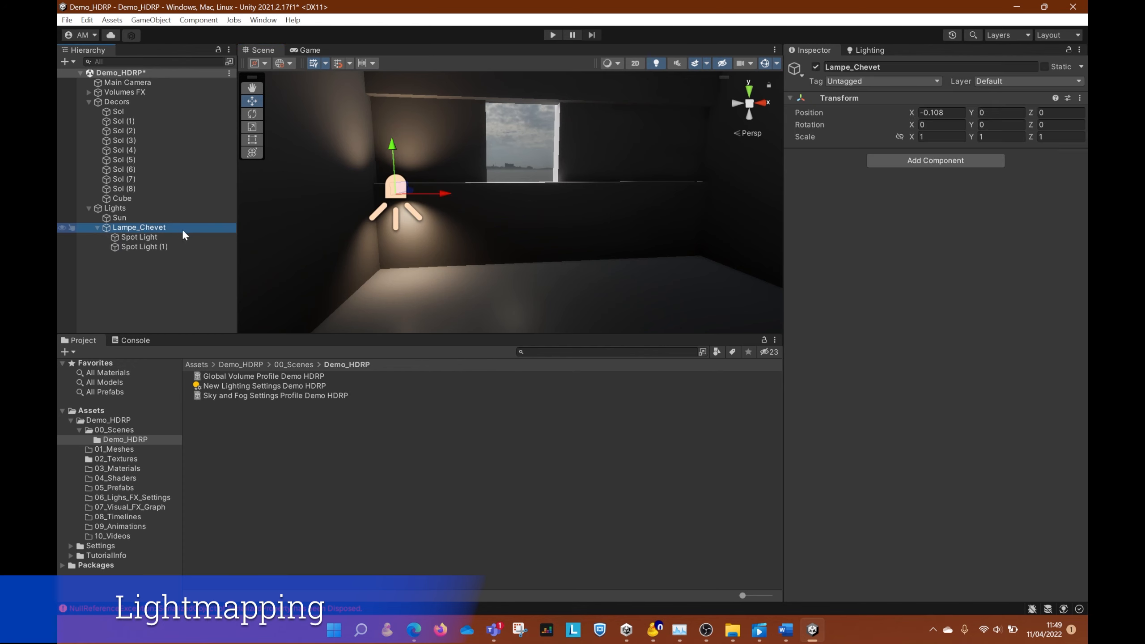
key("ctrl+d")
left_click_drag(429, 195, 710, 216)
right_click_drag(640, 218, 539, 232)
left_click(143, 295)
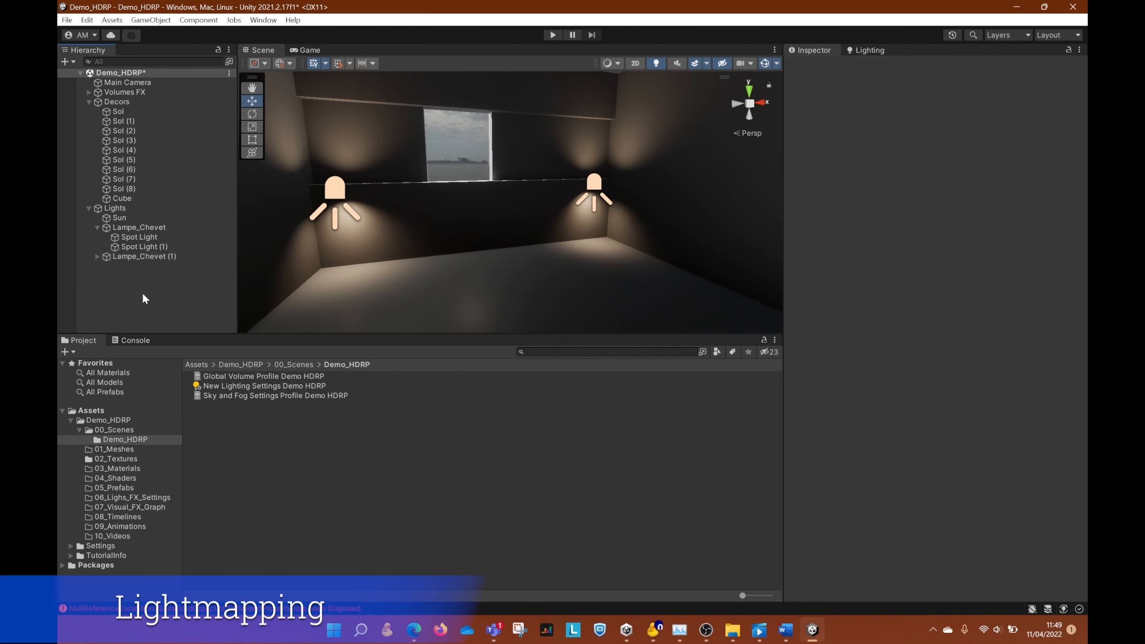
- Set the light mode of all four spot lights in both Lampe_Chevet groups to Baked
left_click(97, 257)
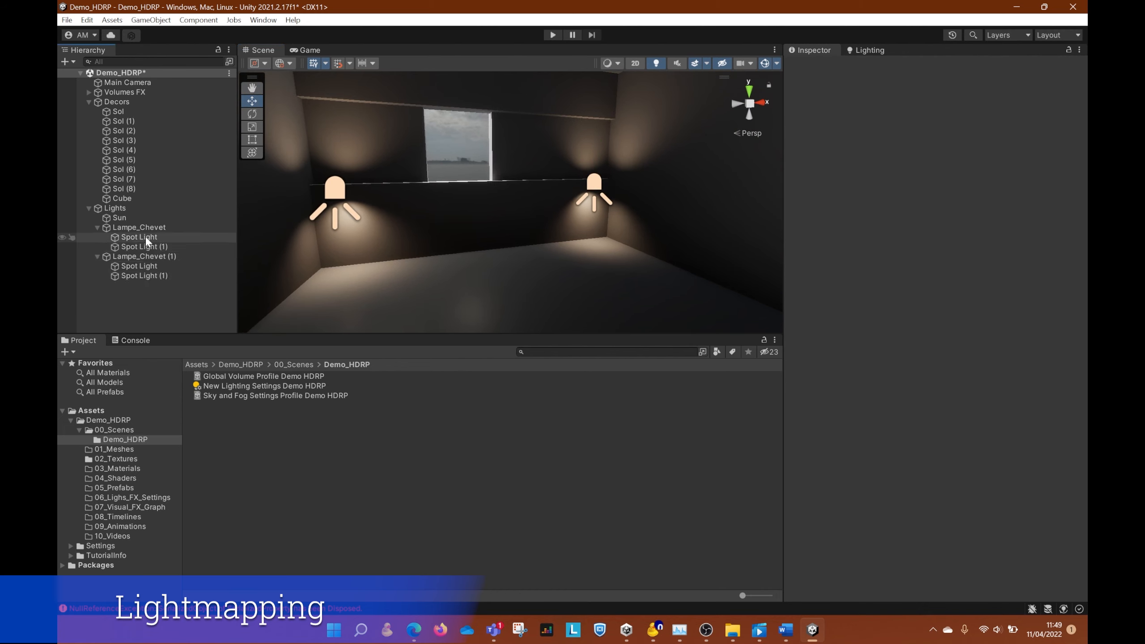
left_click(147, 239)
left_click(144, 247, "ctrl")
left_click(145, 266, "ctrl")
left_click(149, 276, "ctrl")
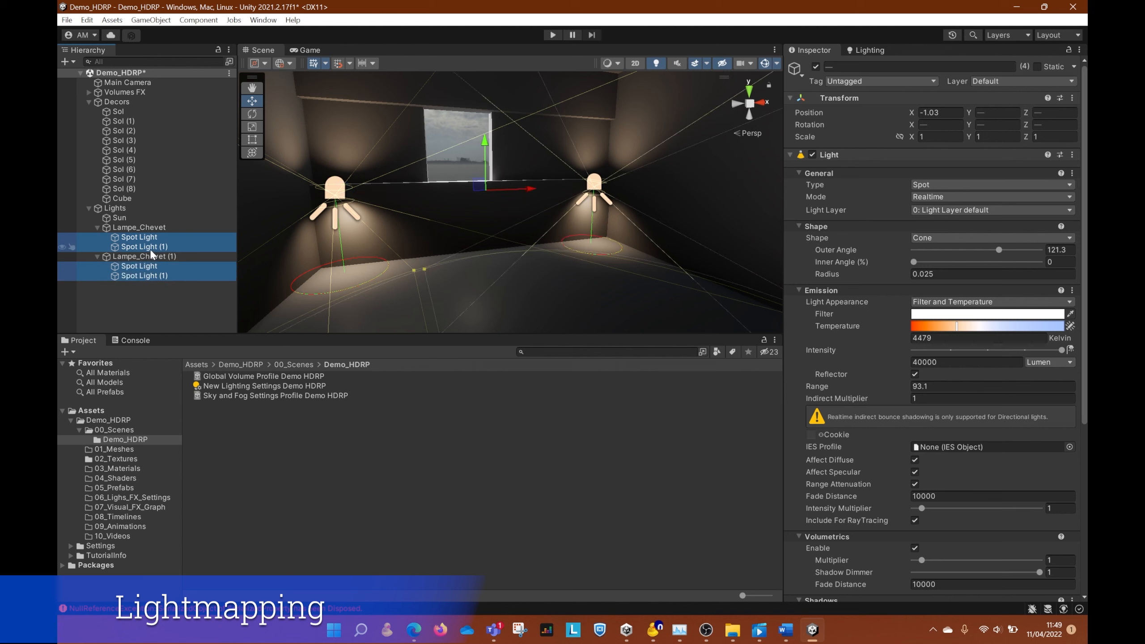
left_click(926, 200)
left_click(950, 240)
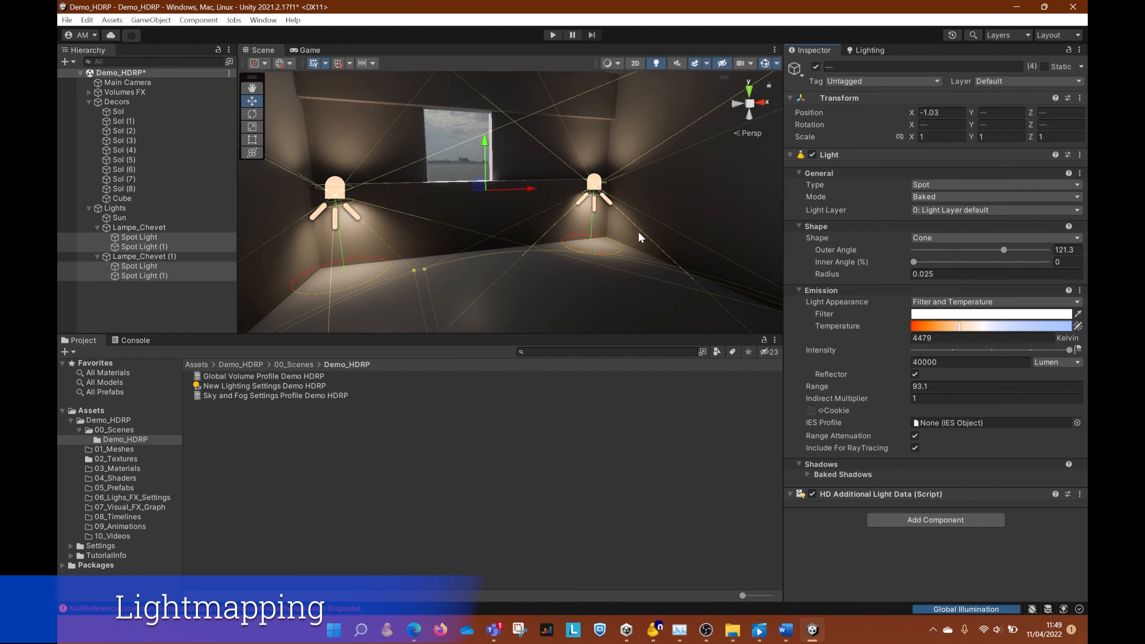
- Examine the baked spot lighting on the walls, ceiling and floor around both lamps from several angles
right_click_drag(585, 190, 596, 216)
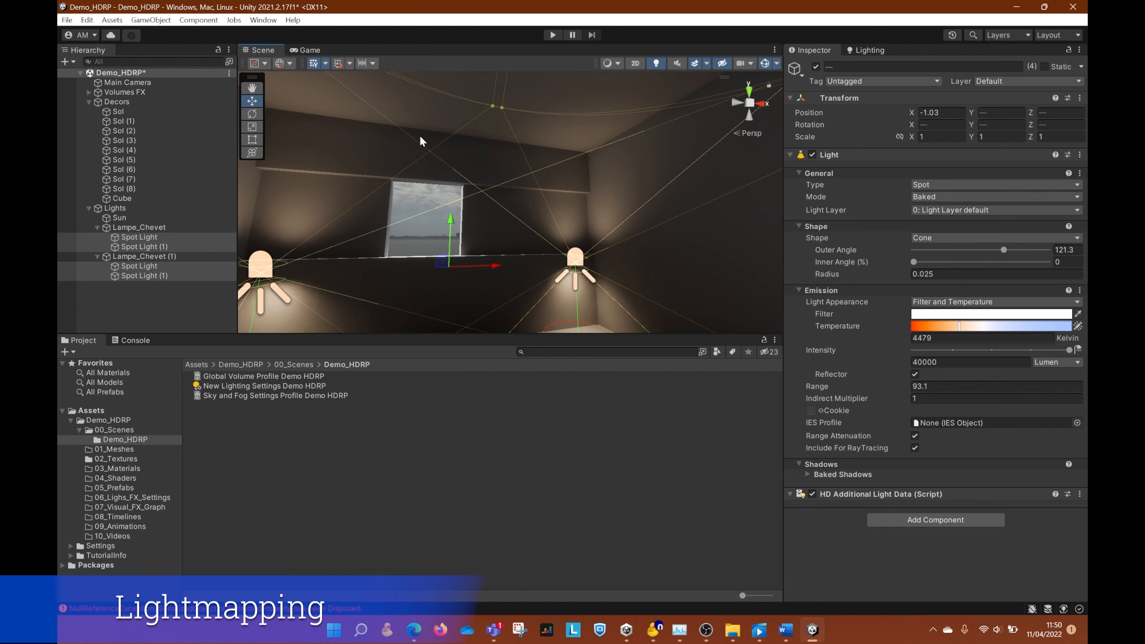
middle_click_drag(435, 128, 457, 86)
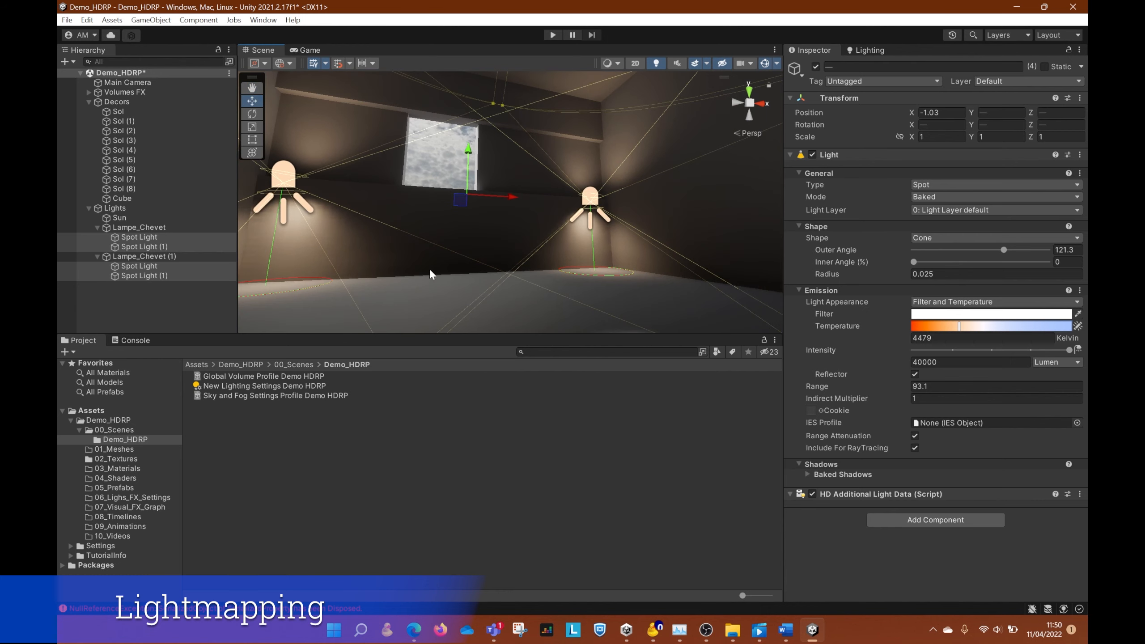
right_click_drag(432, 268, 420, 253)
middle_click_drag(419, 253, 459, 233)
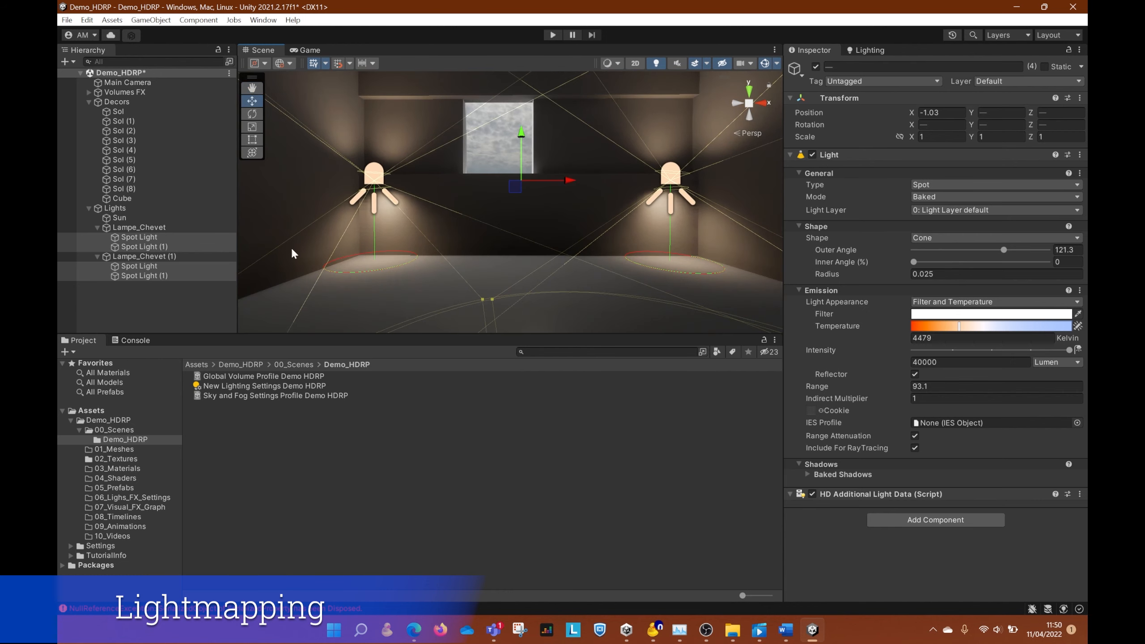
right_click_drag(475, 190, 494, 243)
scroll(481, 212, "down", 3)
middle_click_drag(494, 244, 542, 228)
scroll(528, 221, "up", 3)
right_click_drag(542, 228, 527, 251)
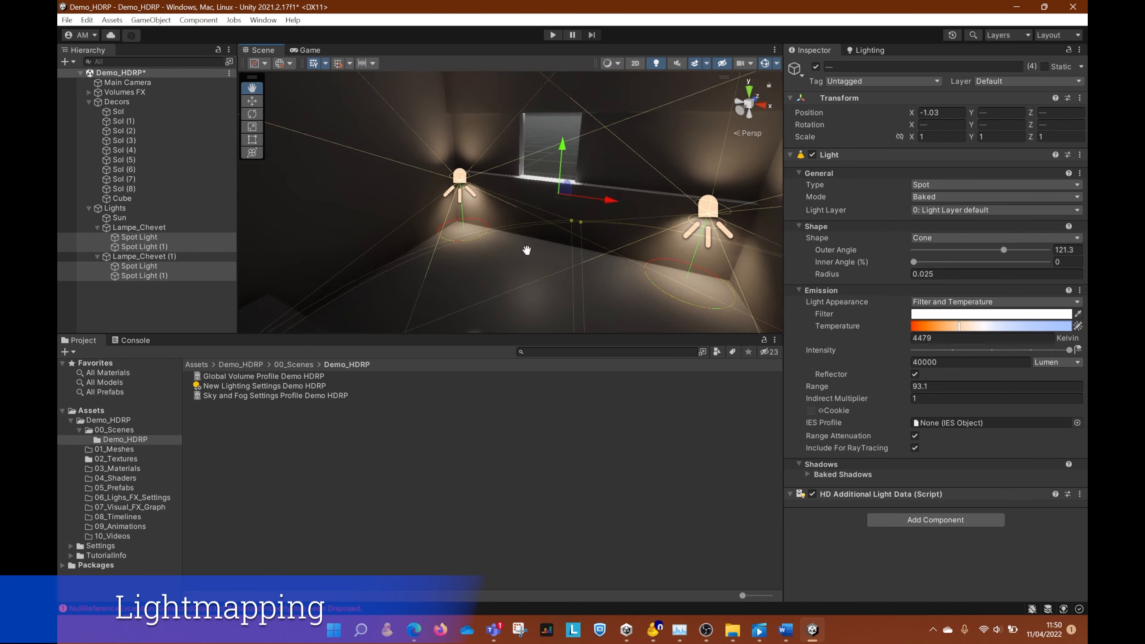
middle_click_drag(527, 251, 578, 205)
- Set the Sun light's color temperature to about 11235 Kelvin and inspect its light patch on the floor
left_click(140, 307)
left_click(124, 219)
right_click_drag(580, 209, 585, 204)
middle_click_drag(596, 224, 605, 203)
scroll(606, 202, "down", 2)
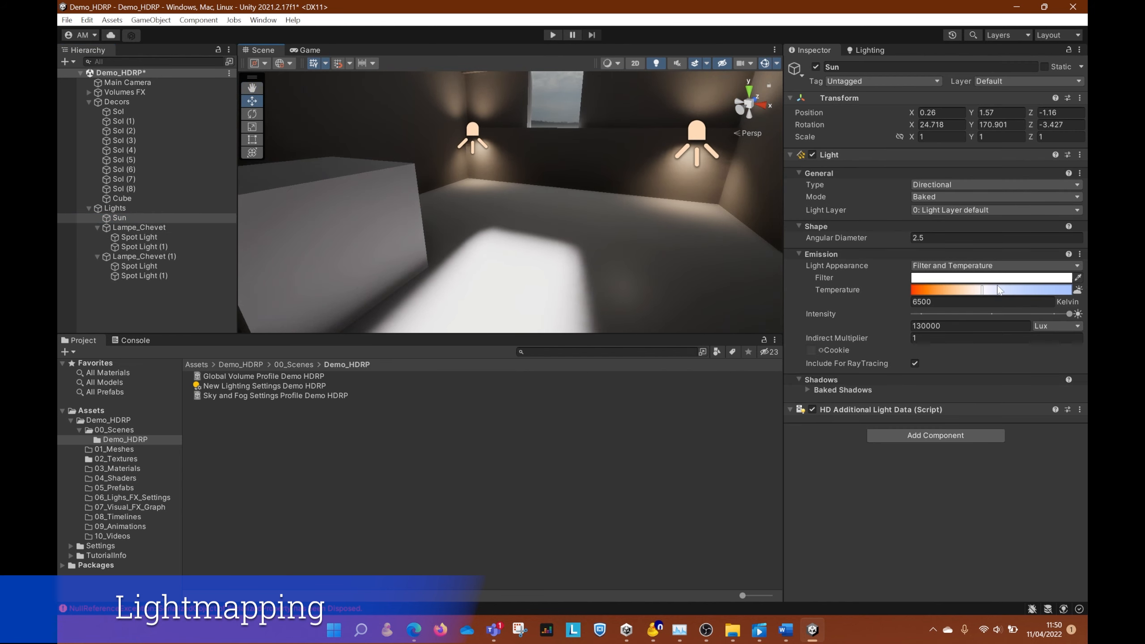
left_click_drag(991, 293, 1023, 296)
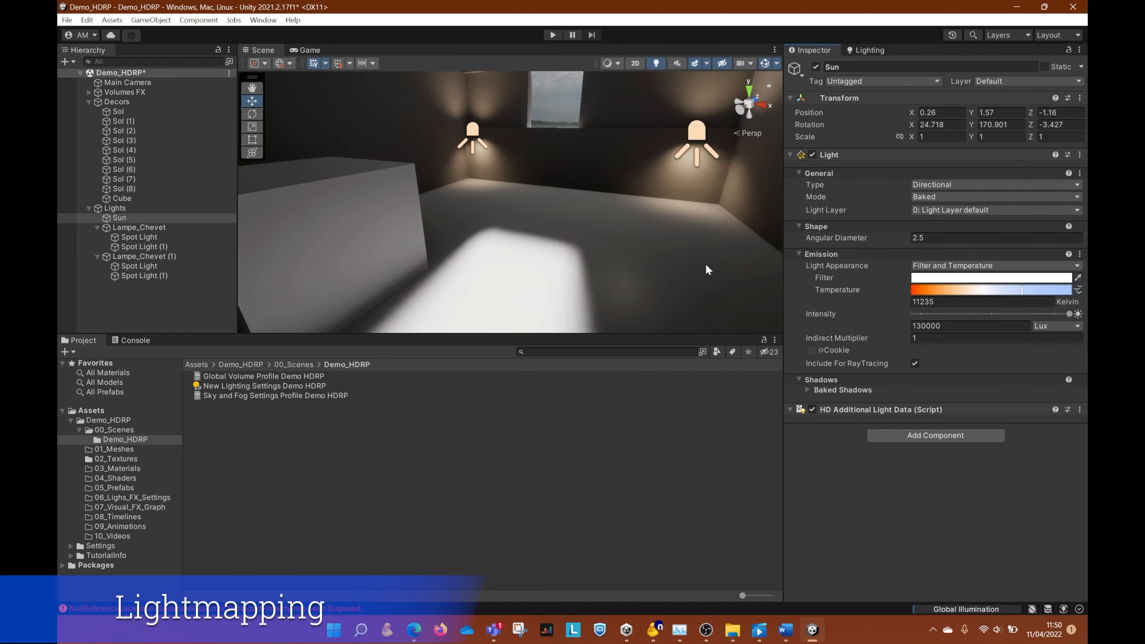
middle_click_drag(650, 271, 630, 256)
scroll(626, 256, "down", 1)
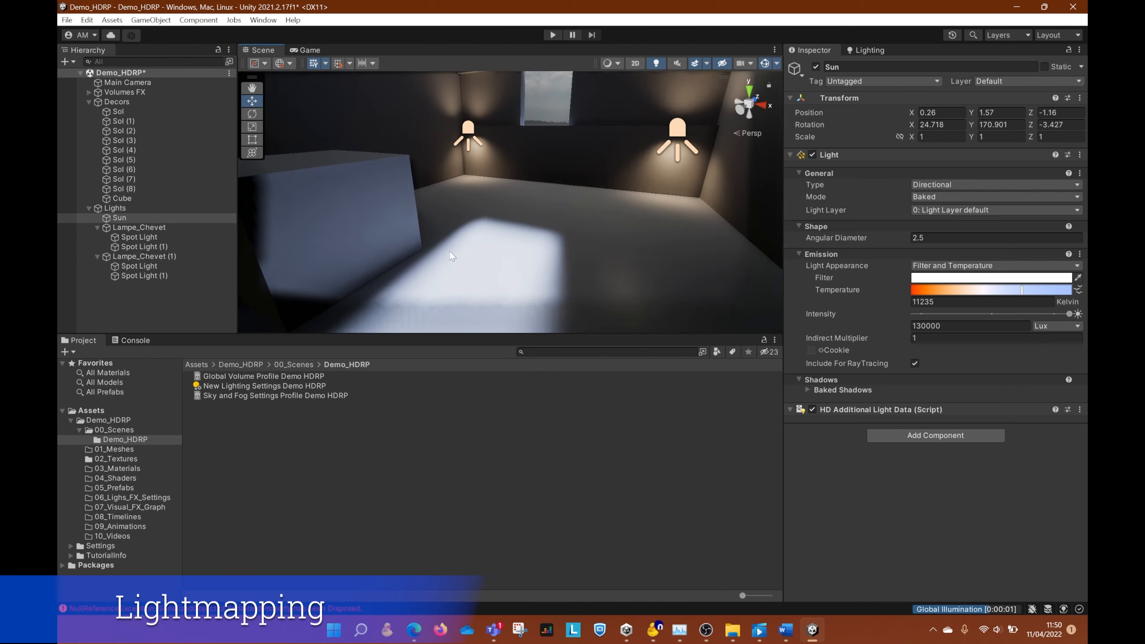